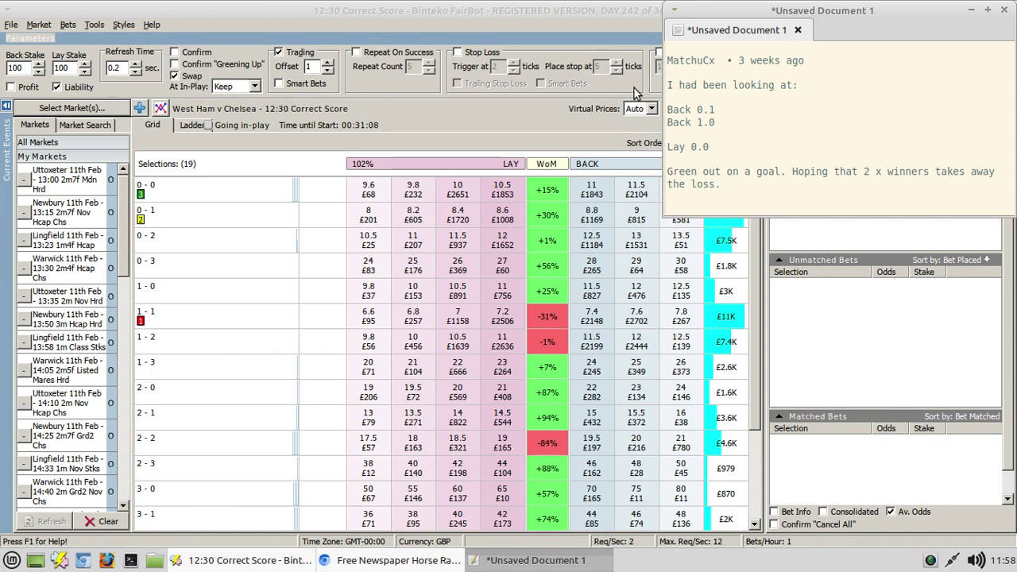
Step: Create a new strategy in the Strategy Editor and name it "DEMO - CS 0-0 Lay, 1-0 and 0-1 Dutch"
{"action": "left_click", "coordinate": [93, 26]}
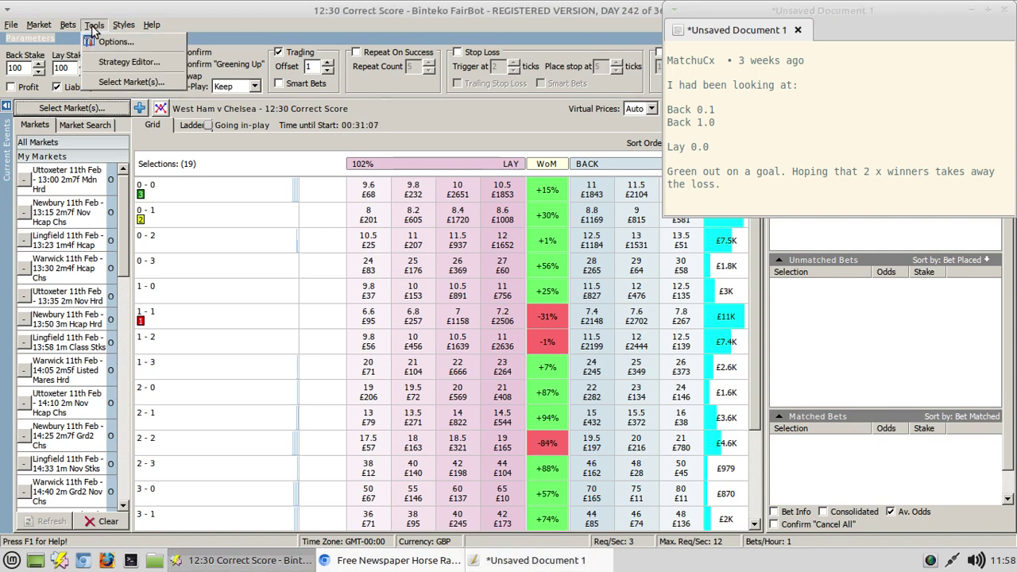
{"action": "left_click", "coordinate": [114, 68]}
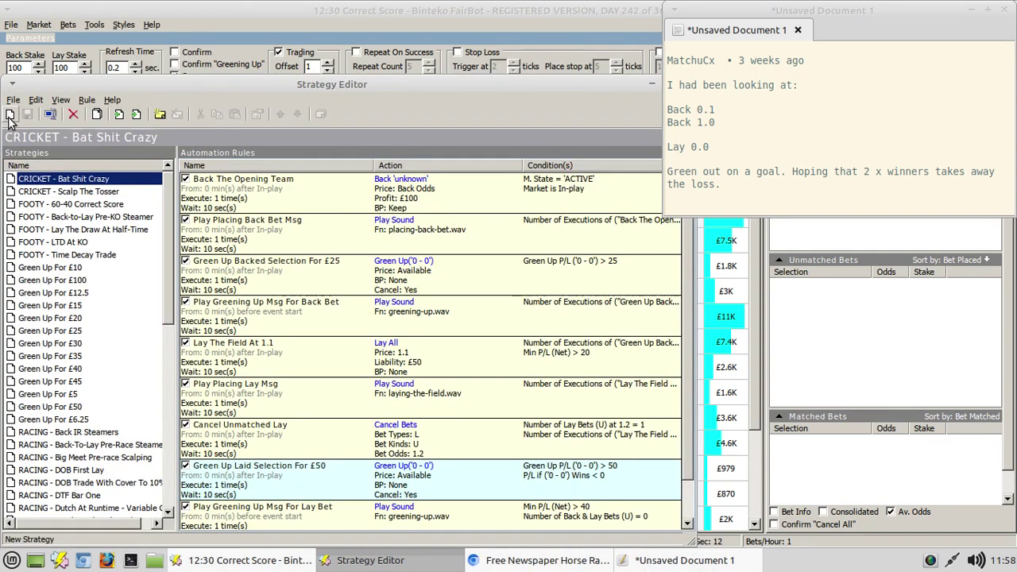
{"action": "left_click", "coordinate": [9, 113]}
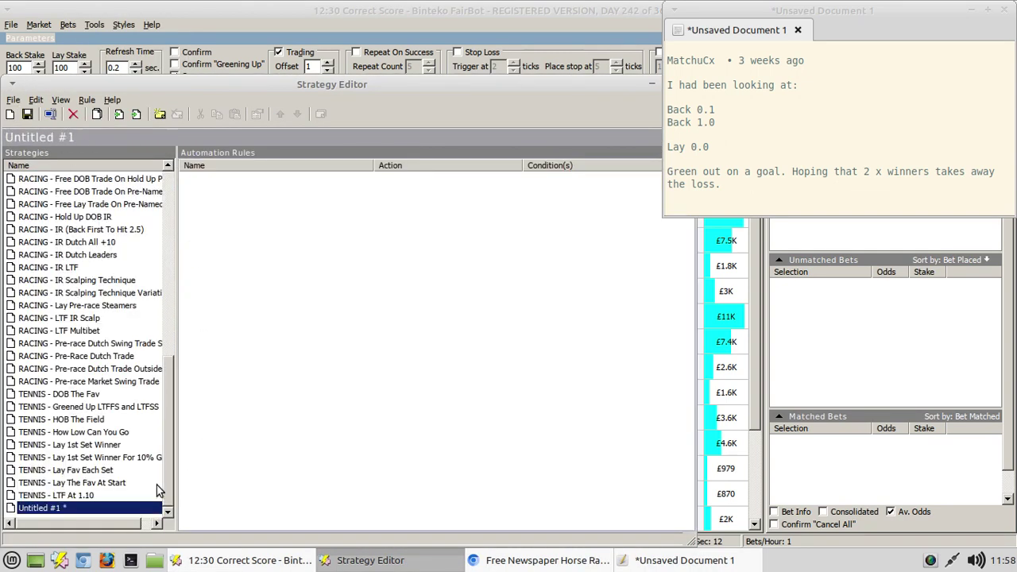
{"action": "right_click", "coordinate": [121, 511]}
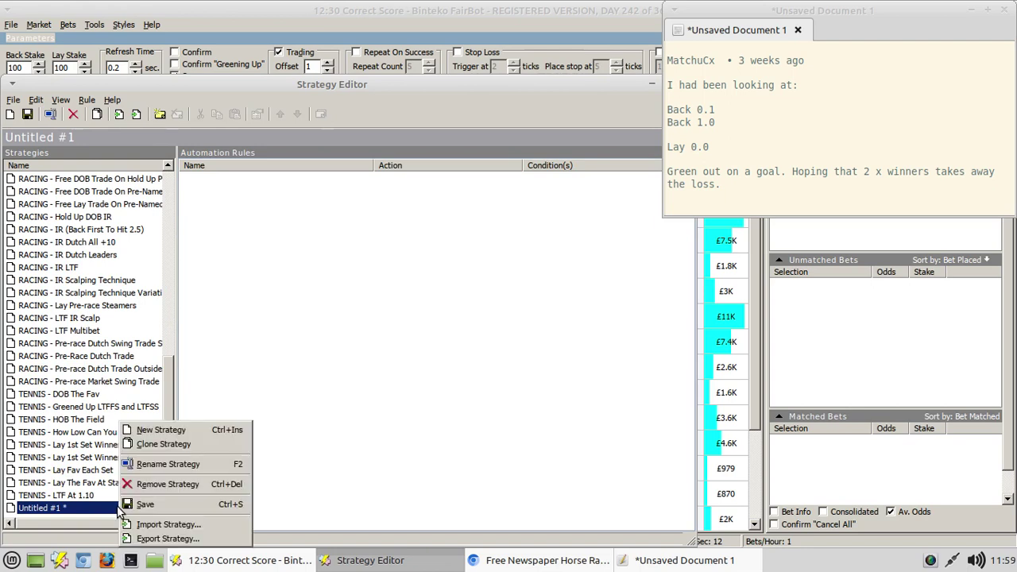
{"action": "left_click", "coordinate": [173, 471]}
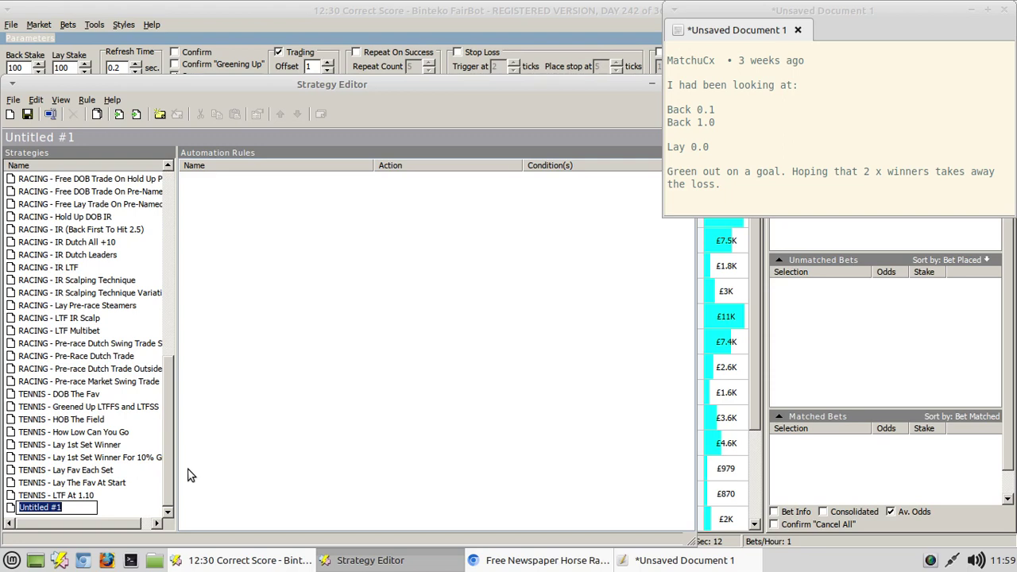
{"action": "type", "text": "DEM"}
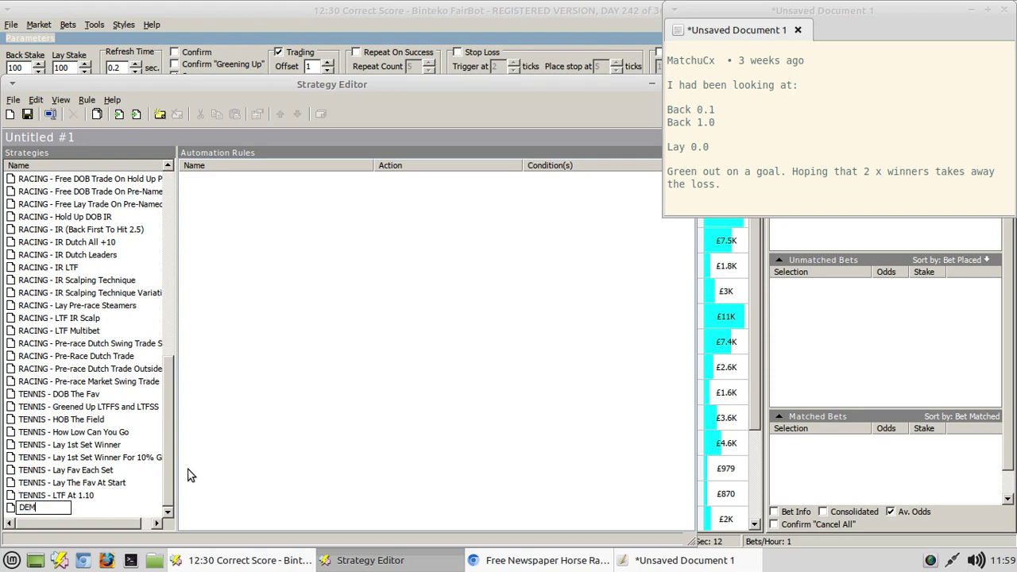
{"action": "type", "text": "O - CS 0-0 Lay, 1-0"}
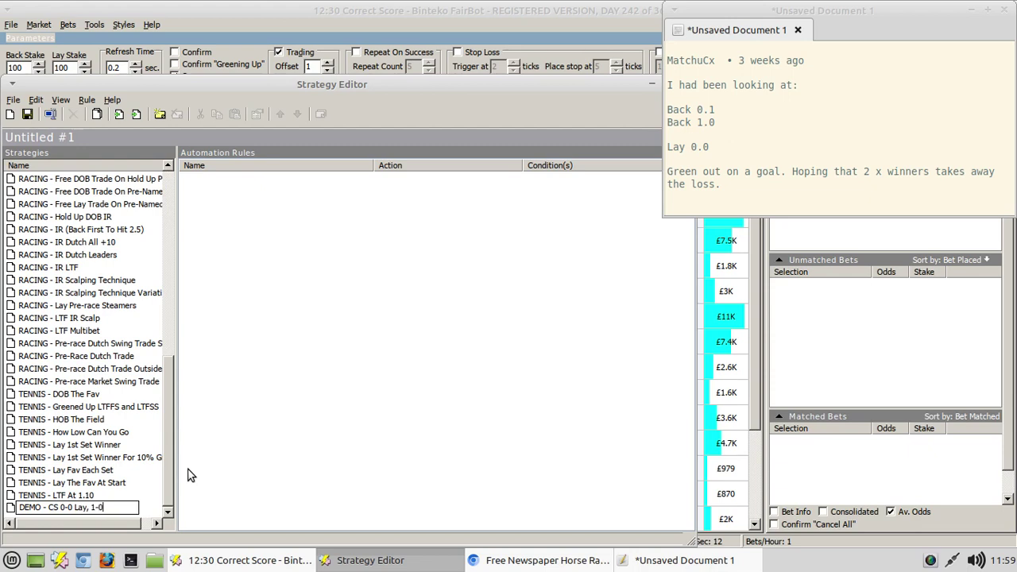
{"action": "type", "text": " and 0-1 Dutch"}
{"action": "key", "text": "Return"}
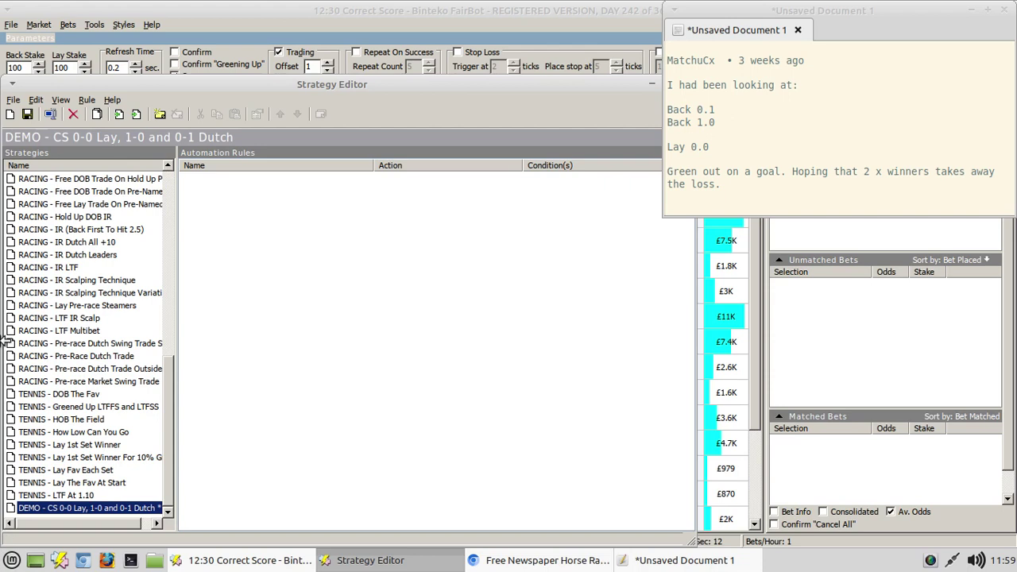
Step: Add another blank strategy and save the "DEMO - CS 0-0 Lay, 1-0 and 0-1 Dutch" strategy
{"action": "left_click", "coordinate": [11, 116]}
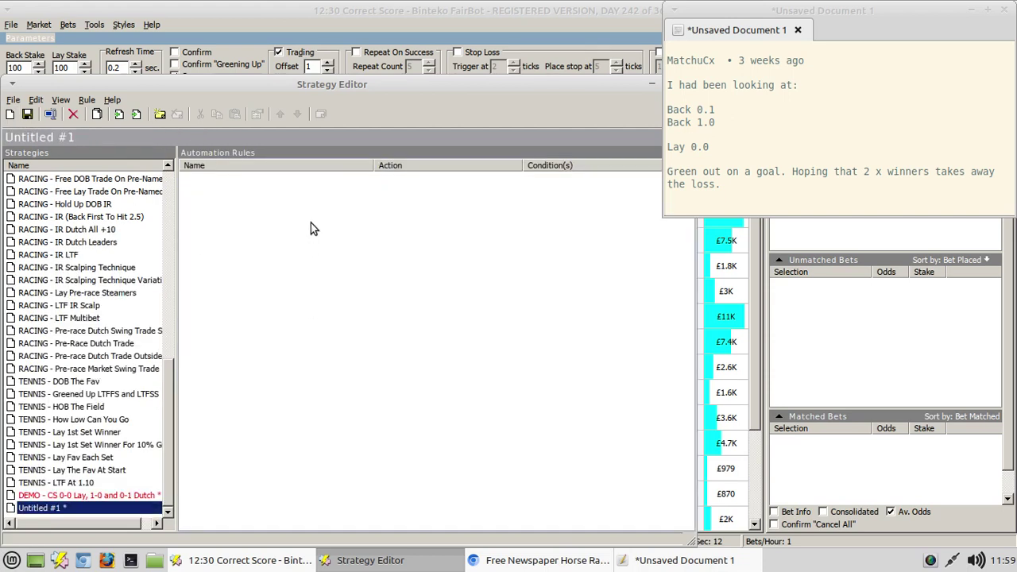
{"action": "left_click", "coordinate": [109, 496]}
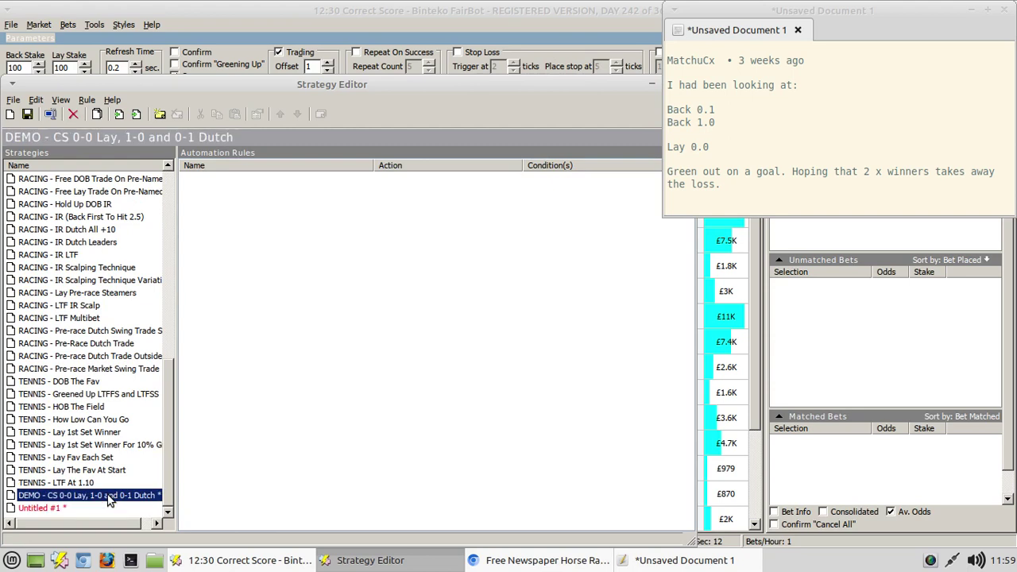
{"action": "right_click", "coordinate": [110, 496]}
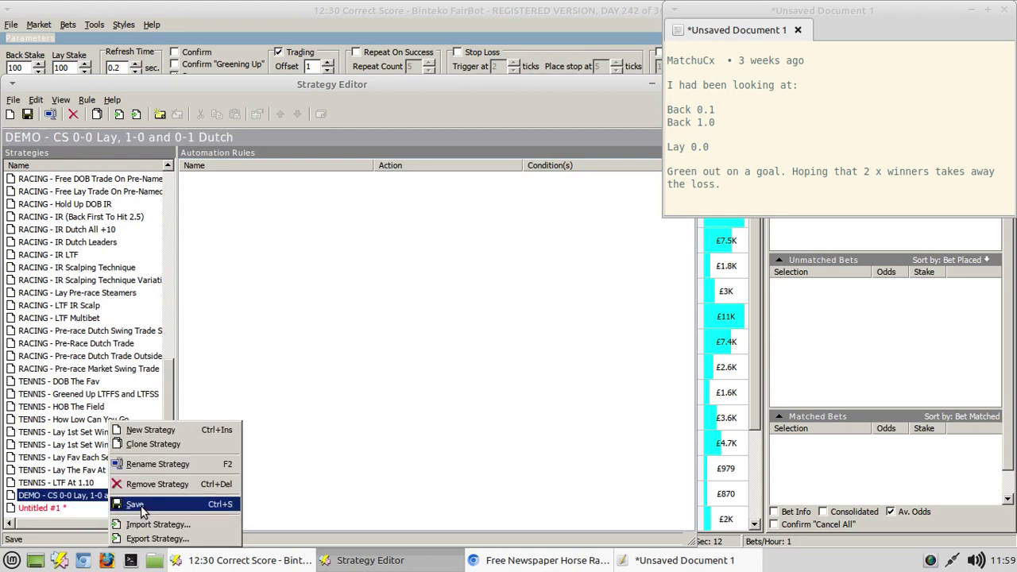
{"action": "left_click", "coordinate": [144, 505]}
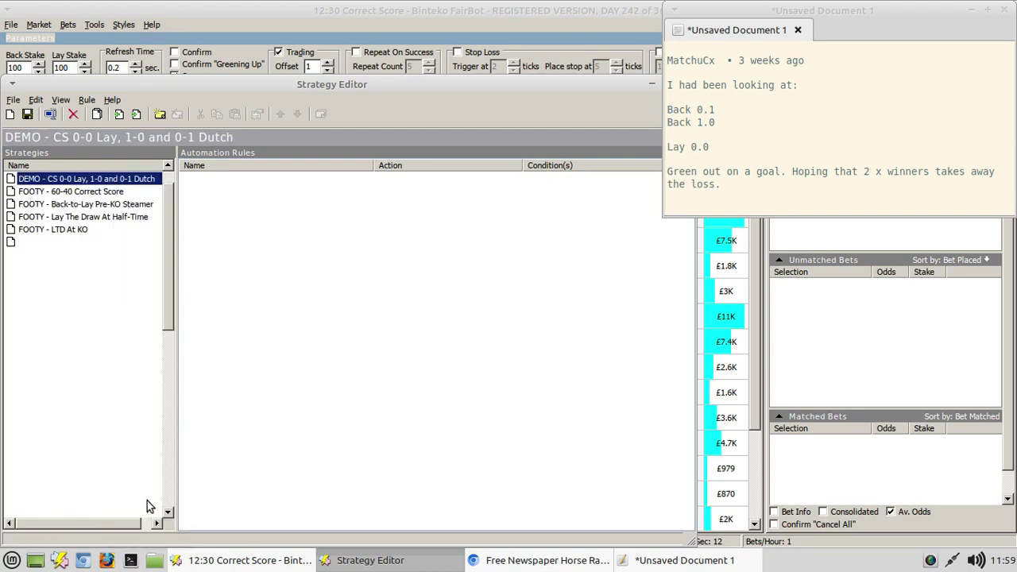
Step: Add an automation rule named "Dutch 0-1 and 1-0" that starts 10 seconds before the event start
{"action": "right_click", "coordinate": [273, 227]}
{"action": "left_click", "coordinate": [321, 233]}
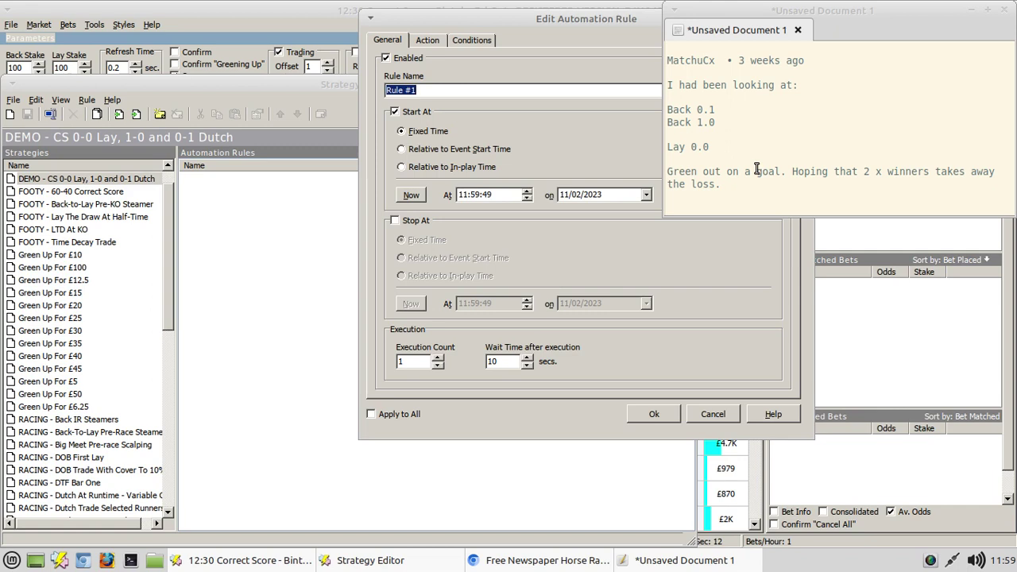
{"action": "type", "text": "Dutch 0-1 and 1-0"}
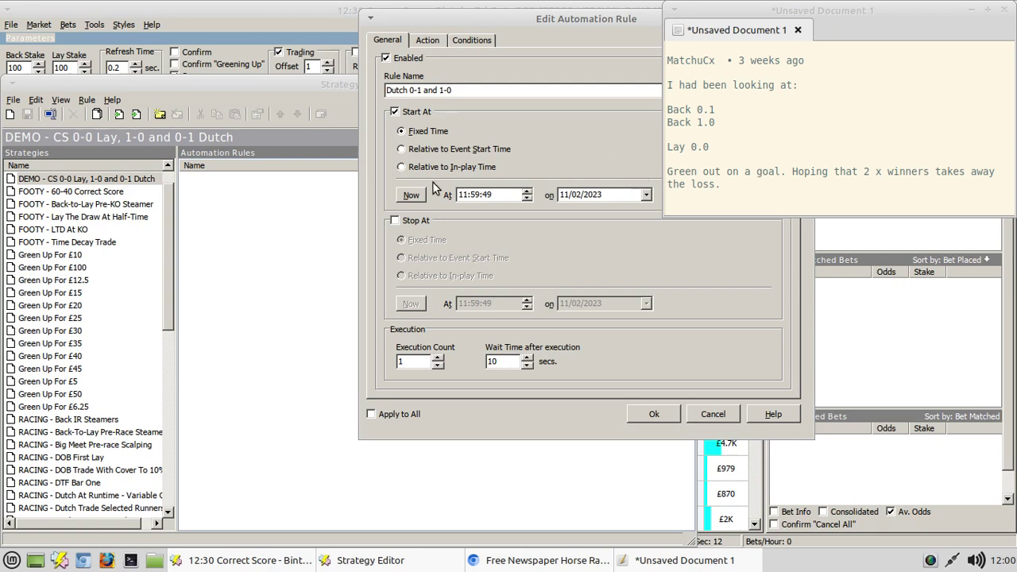
{"action": "left_click", "coordinate": [418, 152]}
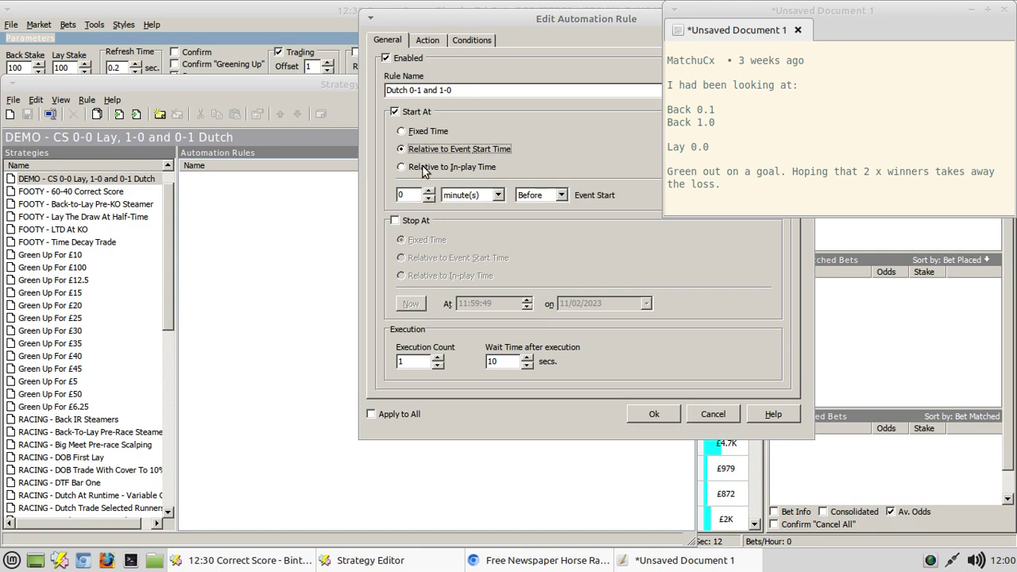
{"action": "left_click", "coordinate": [428, 198]}
{"action": "type", "text": "10"}
{"action": "left_click", "coordinate": [469, 195]}
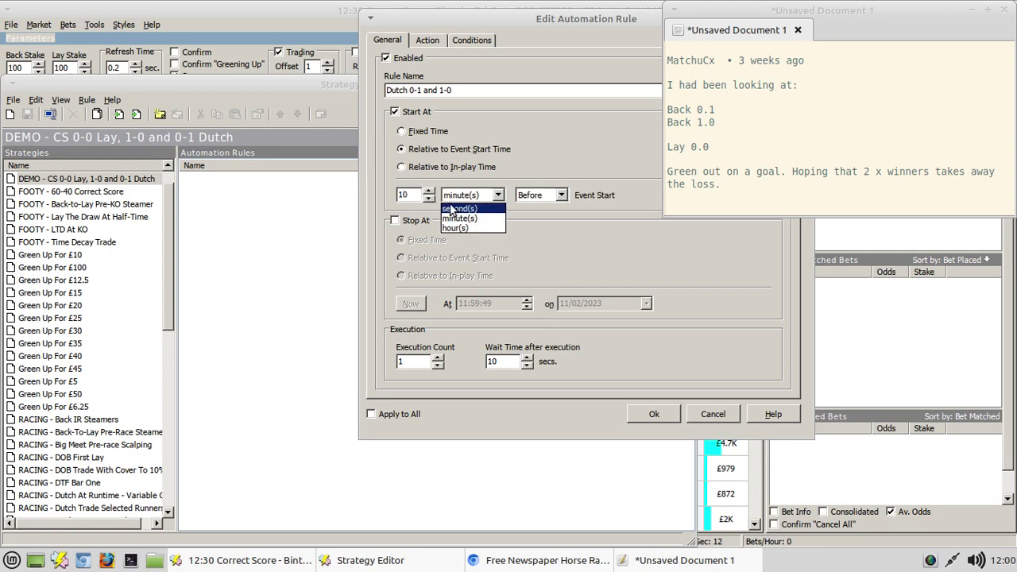
{"action": "left_click", "coordinate": [498, 212]}
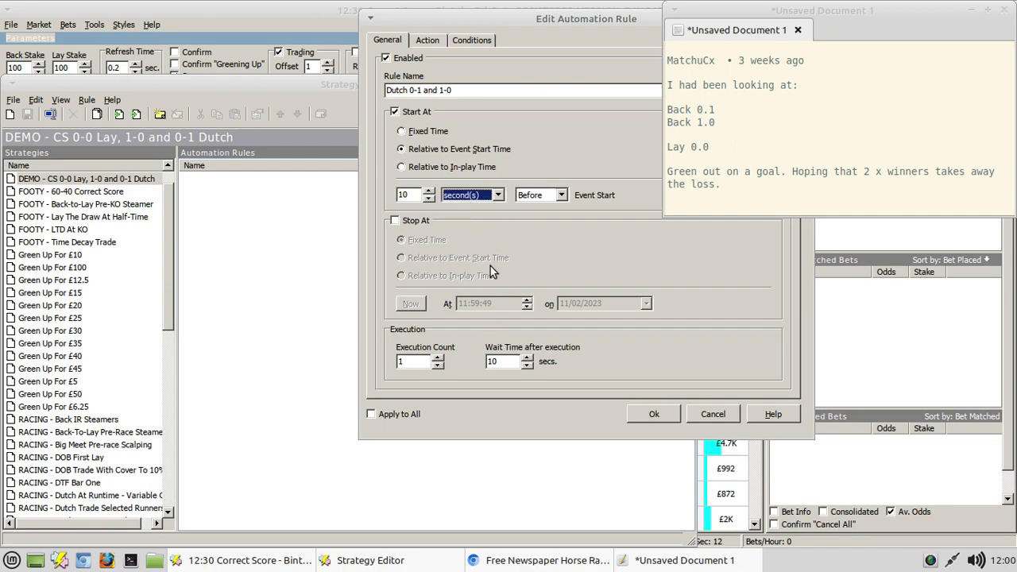
Step: Set the rule's action to Dutching with selections chosen by indexes, and accept the rule
{"action": "left_click", "coordinate": [427, 40]}
{"action": "left_click", "coordinate": [449, 76]}
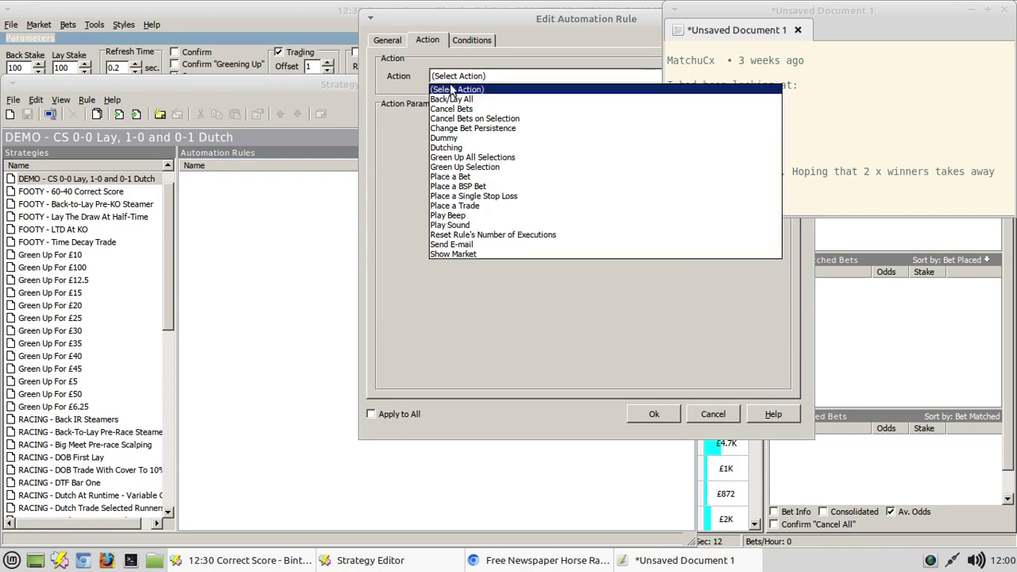
{"action": "left_click", "coordinate": [455, 149]}
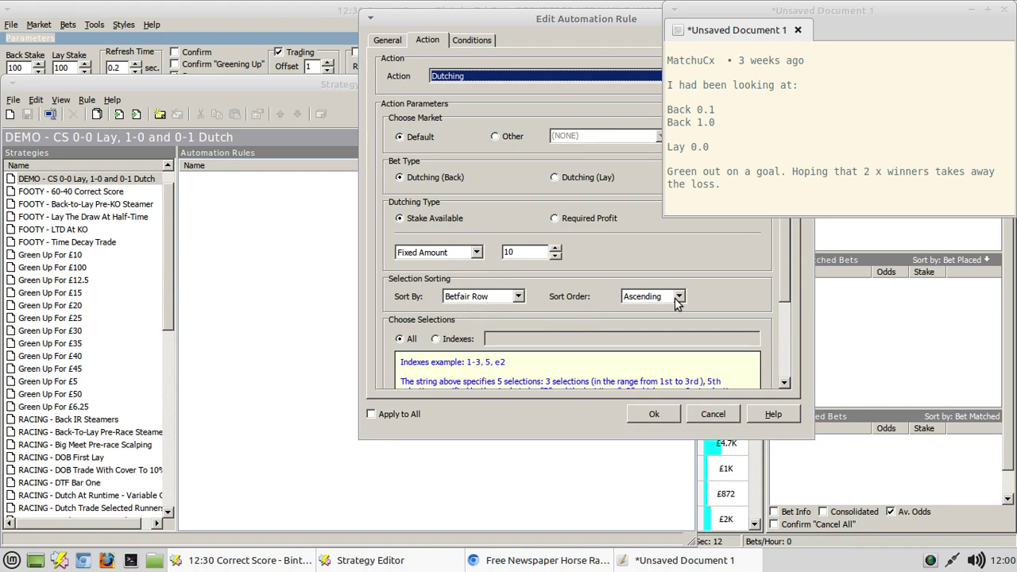
{"action": "left_click", "coordinate": [436, 340]}
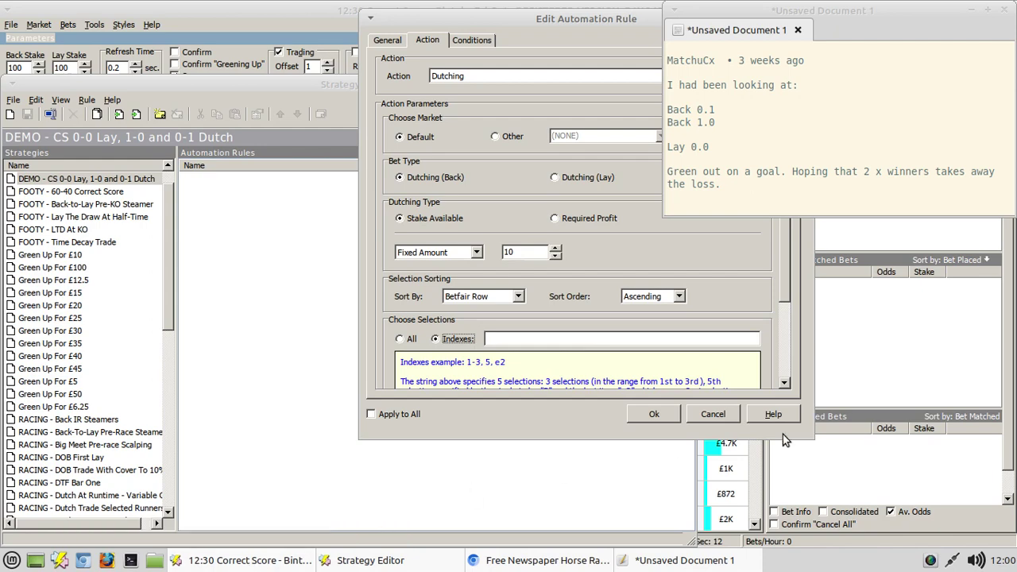
{"action": "left_click", "coordinate": [655, 416]}
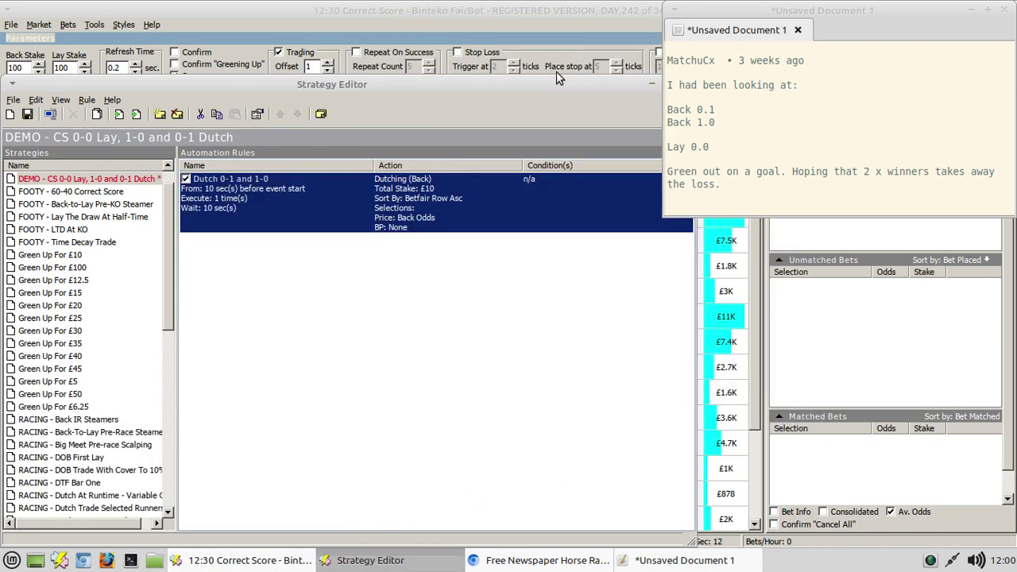
Step: Check the 0-1 and 1-0 rows in the market grid and set the rule's selection indexes to 2,5 with Keep bet persistence
{"action": "left_click_drag", "start_coordinate": [553, 82], "coordinate": [807, 380]}
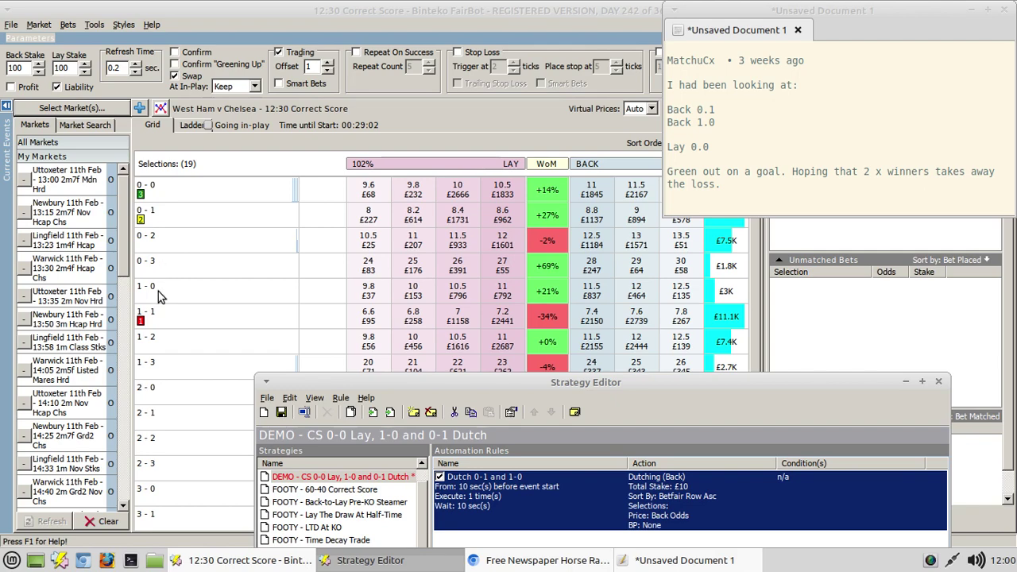
{"action": "left_click_drag", "start_coordinate": [416, 385], "coordinate": [191, 73]}
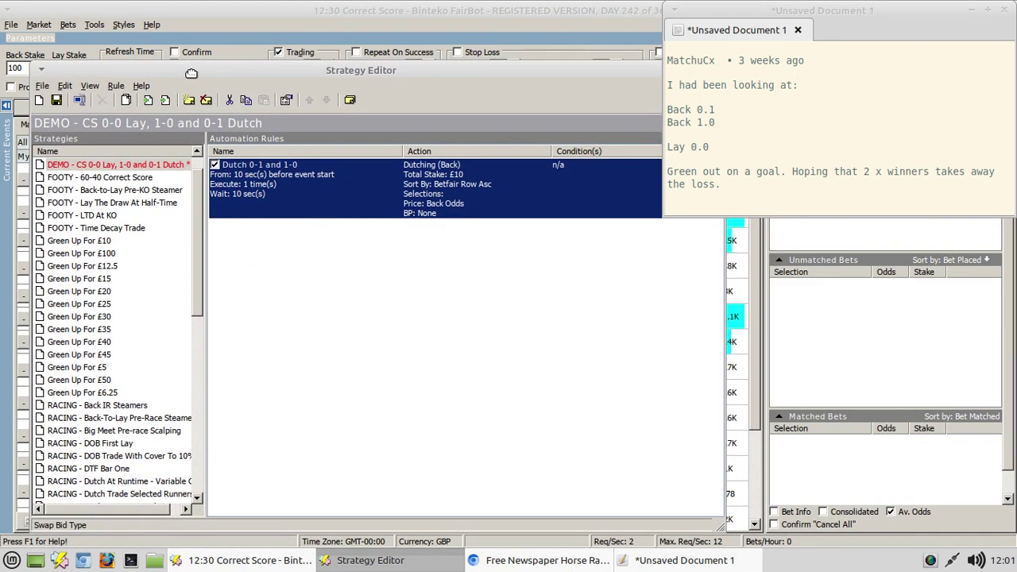
{"action": "right_click", "coordinate": [323, 202]}
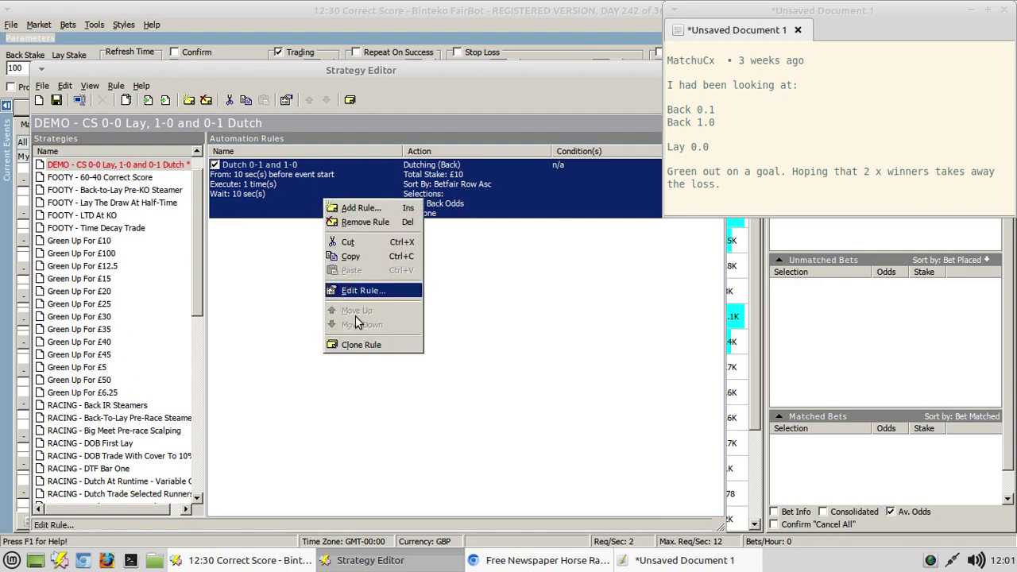
{"action": "key", "text": "Return"}
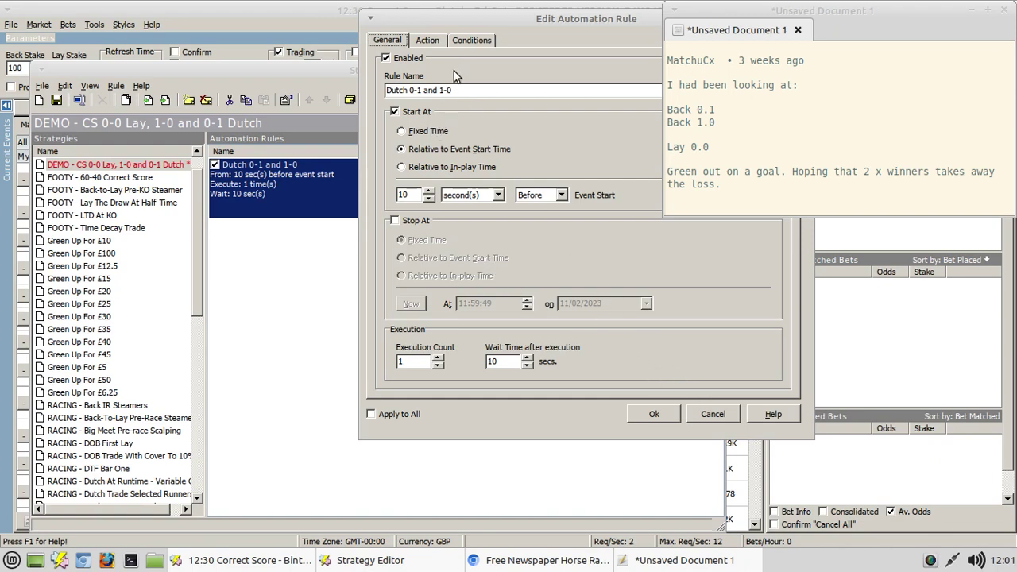
{"action": "left_click", "coordinate": [428, 40]}
{"action": "left_click", "coordinate": [501, 339]}
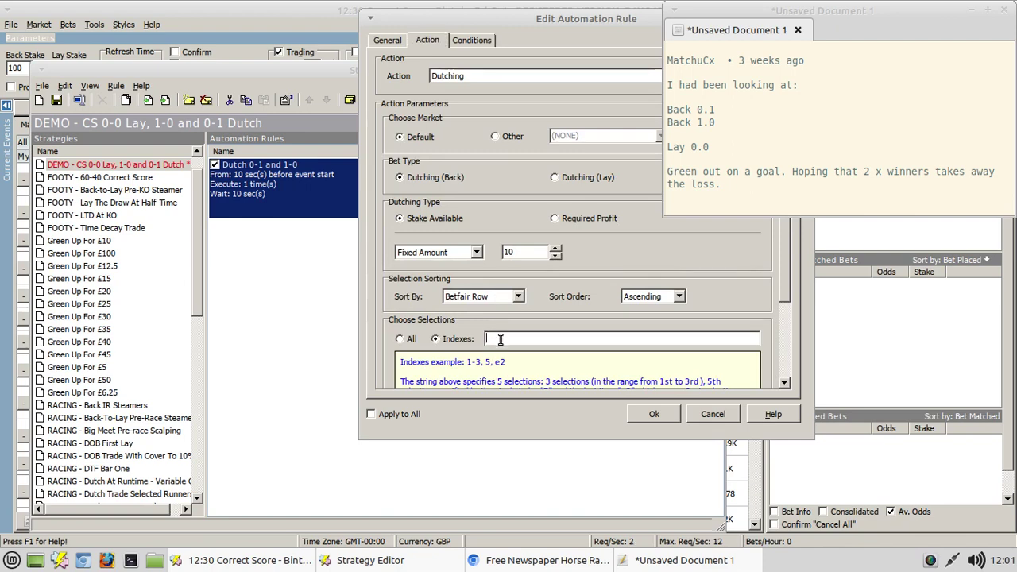
{"action": "type", "text": "2,5"}
{"action": "left_click_drag", "start_coordinate": [785, 280], "coordinate": [786, 368]}
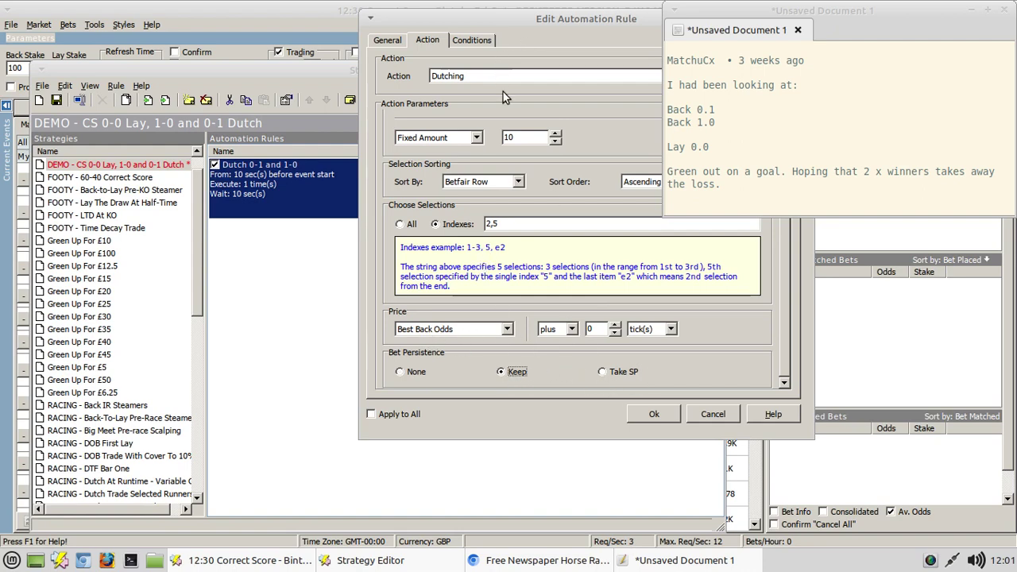
Step: Add a Market In-play condition to the rule requiring that the market is NOT in-play
{"action": "left_click", "coordinate": [472, 41]}
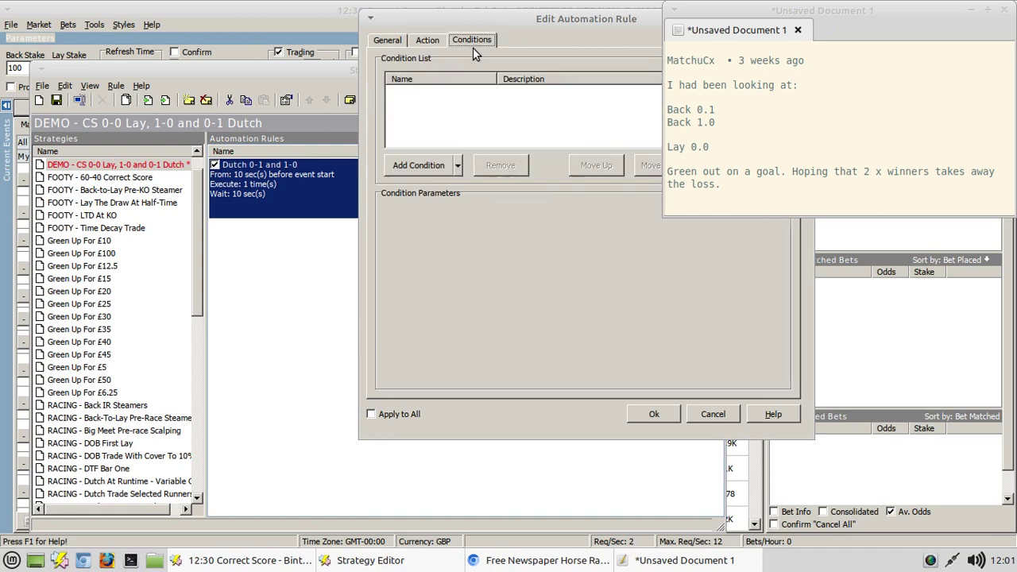
{"action": "left_click", "coordinate": [459, 166]}
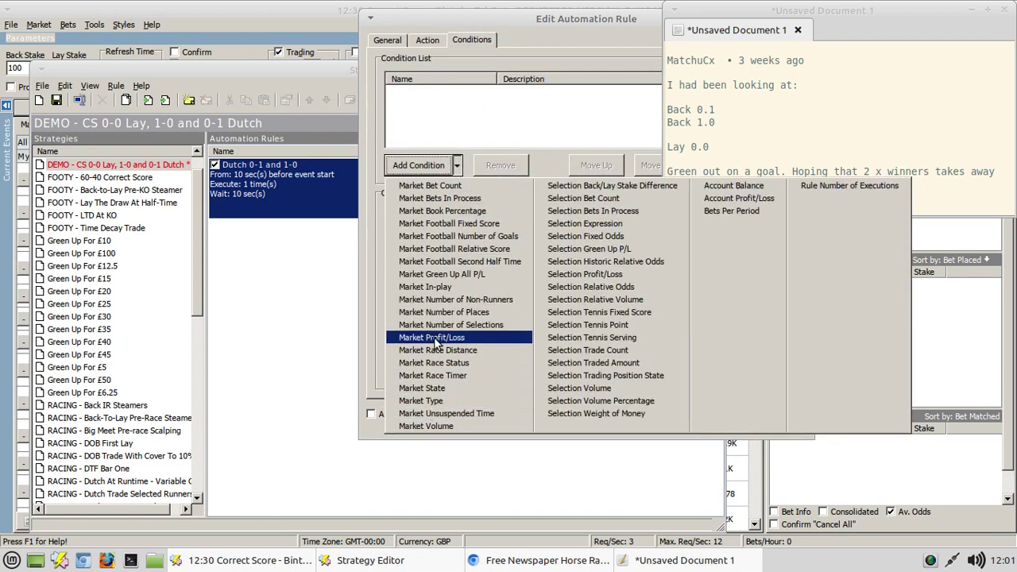
{"action": "left_click", "coordinate": [423, 287]}
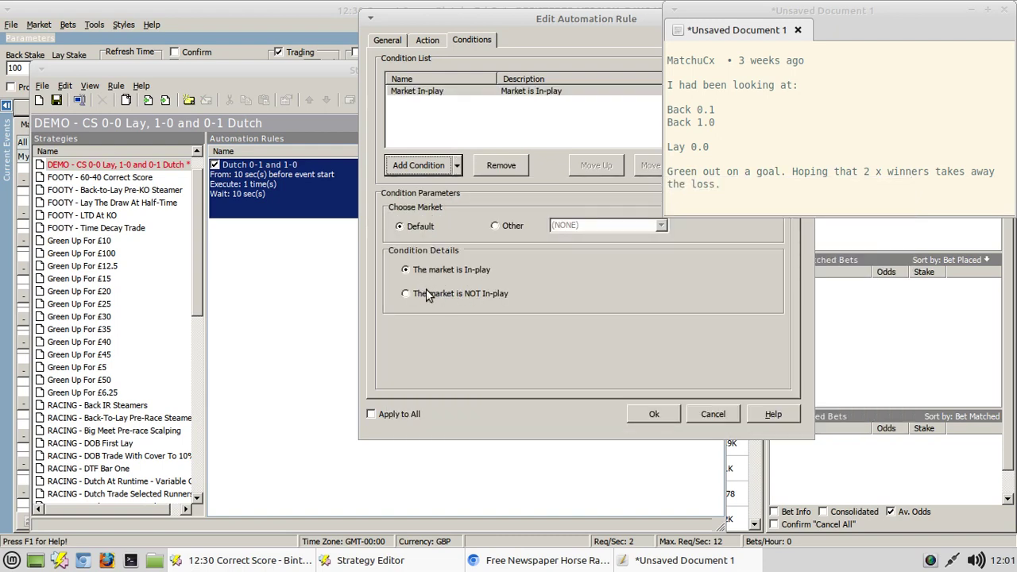
{"action": "left_click", "coordinate": [408, 294]}
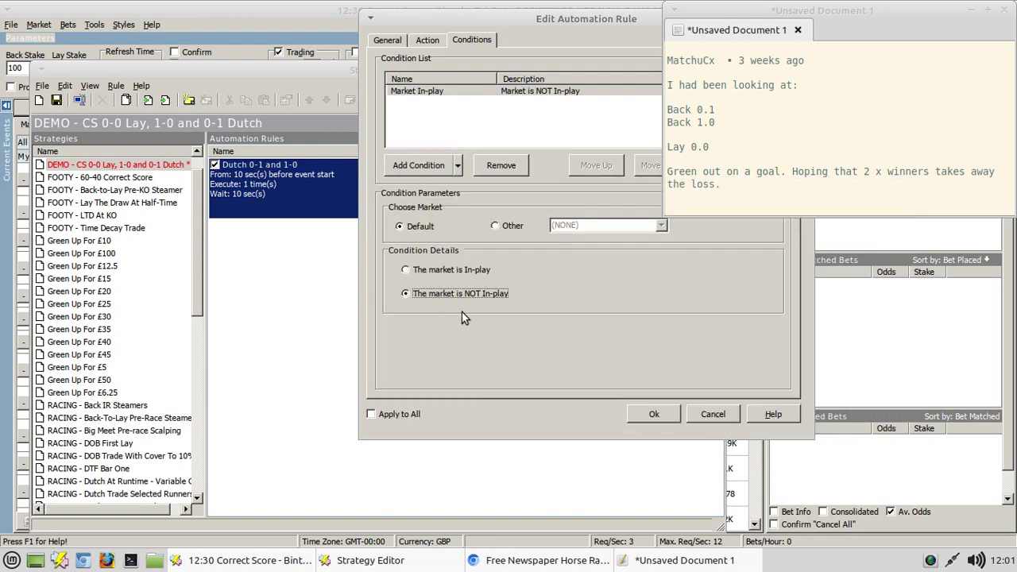
Step: Add a Market Volume condition requiring volume greater than 20000, and return to the rule's Dutching action settings
{"action": "left_click", "coordinate": [458, 165]}
{"action": "left_click", "coordinate": [445, 430]}
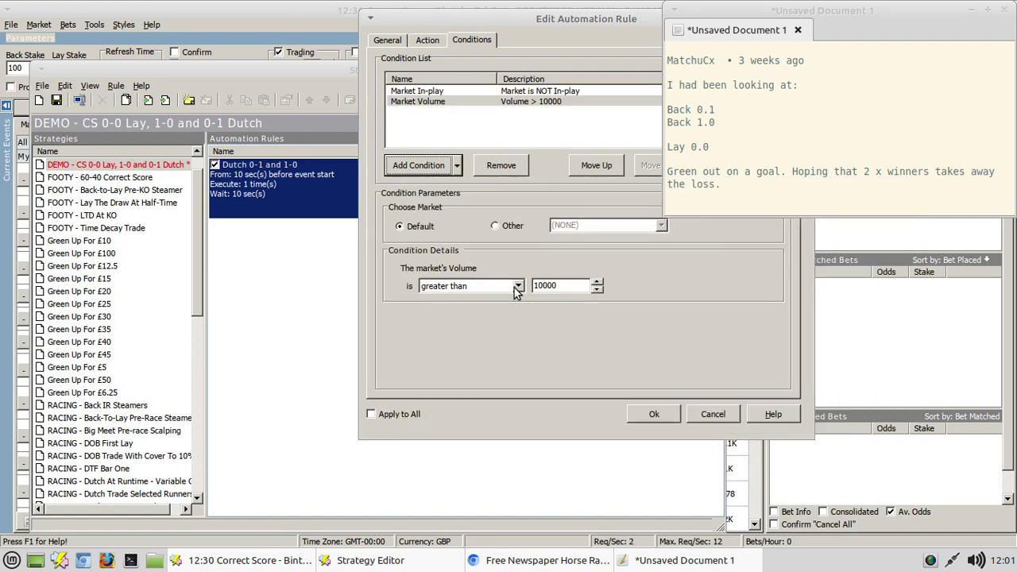
{"action": "left_click", "coordinate": [517, 286]}
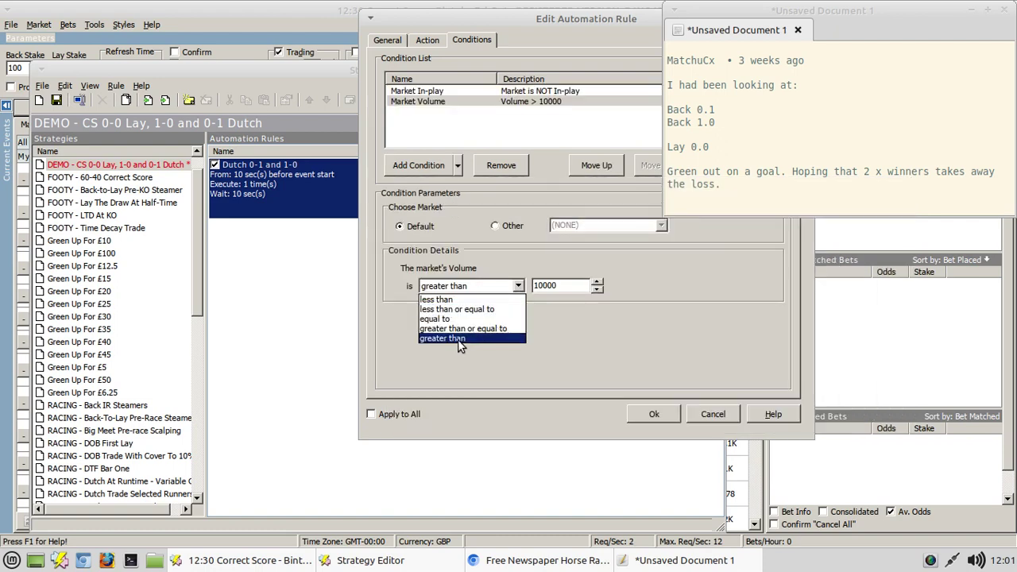
{"action": "left_click", "coordinate": [565, 287]}
{"action": "left_click", "coordinate": [566, 287]}
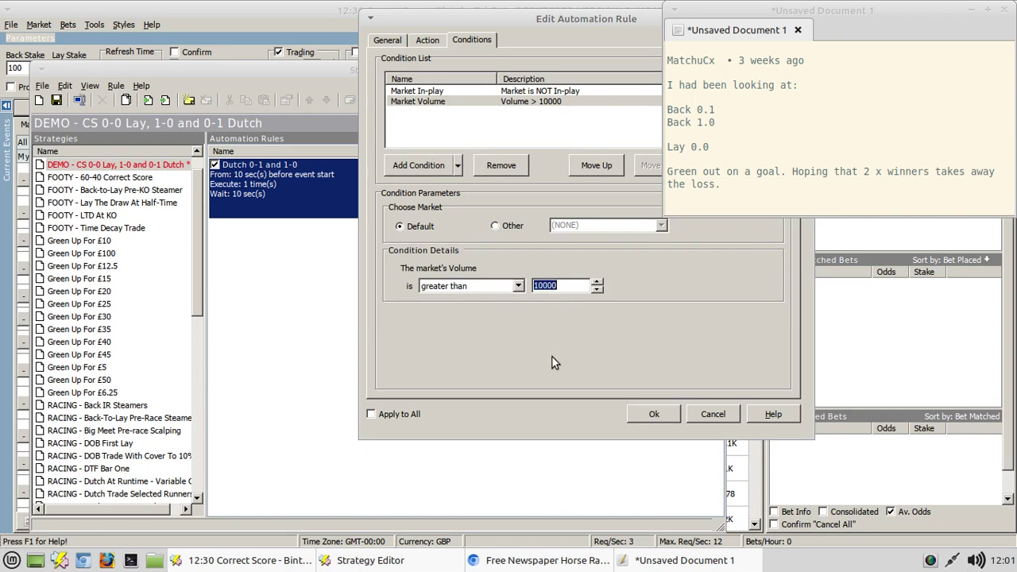
{"action": "type", "text": "20000"}
{"action": "left_click", "coordinate": [427, 39]}
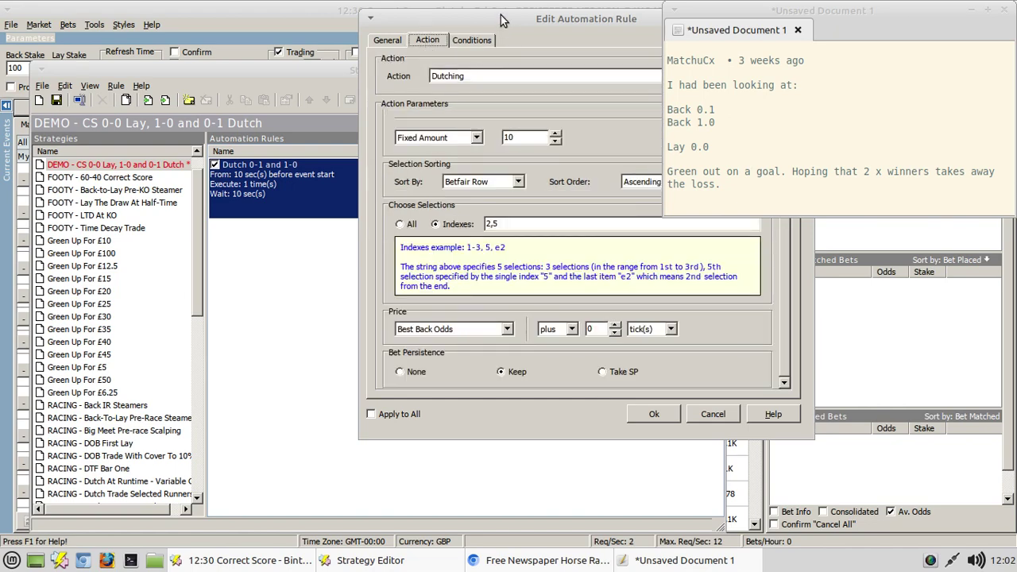
Step: Set the Dutching rule's fixed amount to 50 and accept the rule
{"action": "left_click_drag", "start_coordinate": [510, 18], "coordinate": [331, 89]}
{"action": "double_click", "coordinate": [333, 207]}
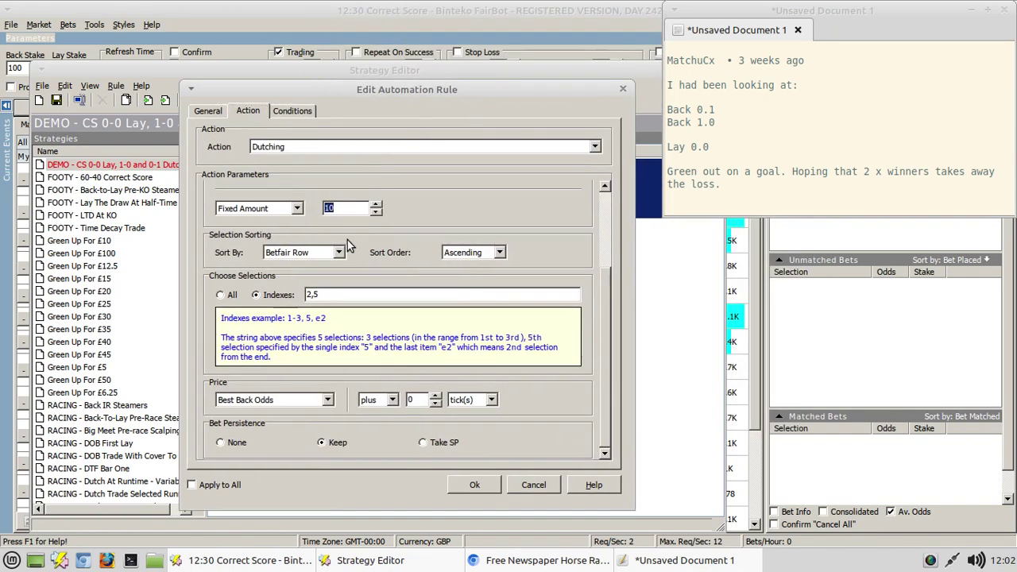
{"action": "type", "text": "50"}
{"action": "left_click", "coordinate": [464, 482]}
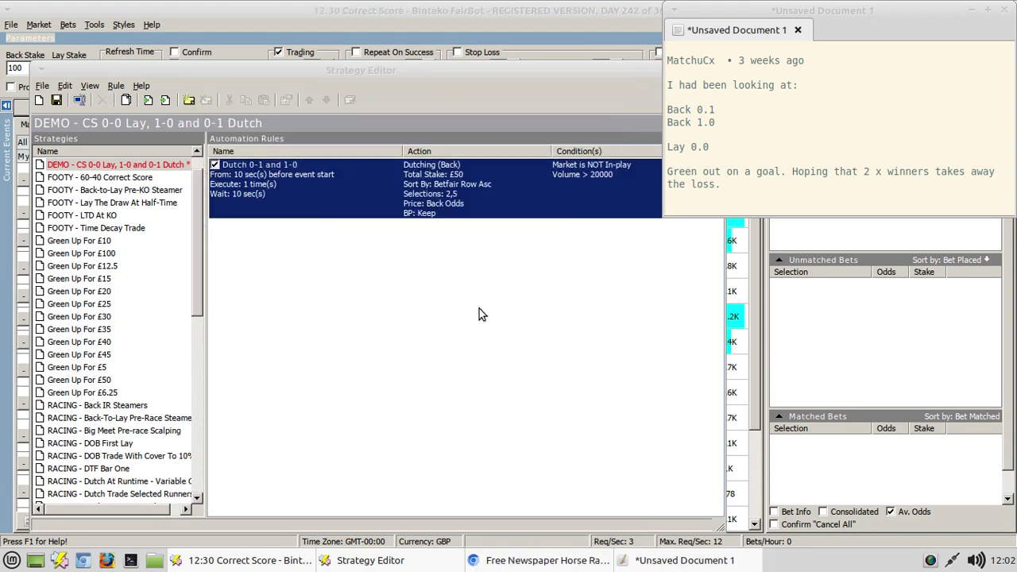
{"action": "left_click", "coordinate": [430, 334]}
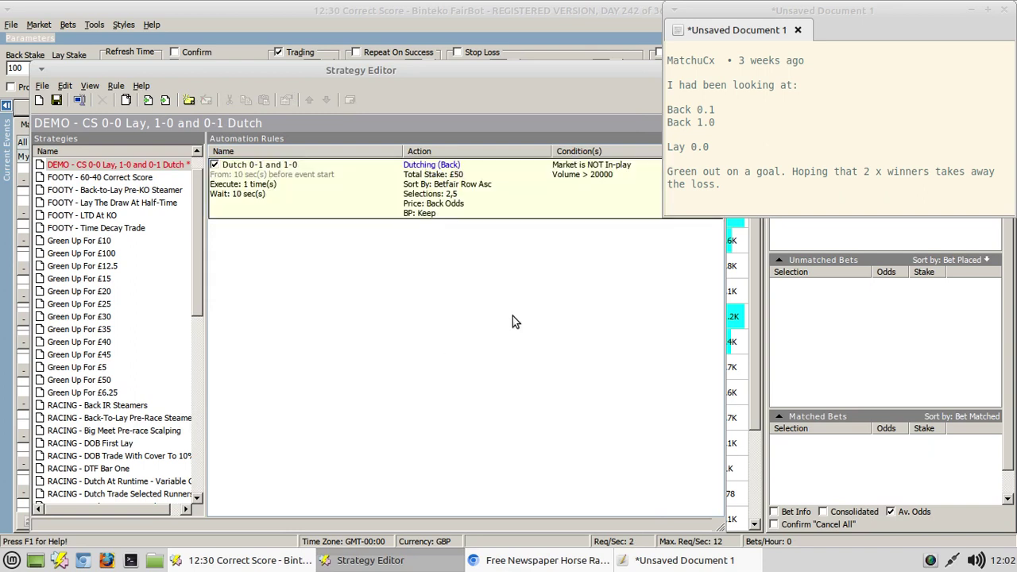
Step: Add a second automation rule to the strategy and name it "Drip Fed Lay Of 0-0"
{"action": "right_click", "coordinate": [404, 286]}
{"action": "left_click", "coordinate": [432, 295]}
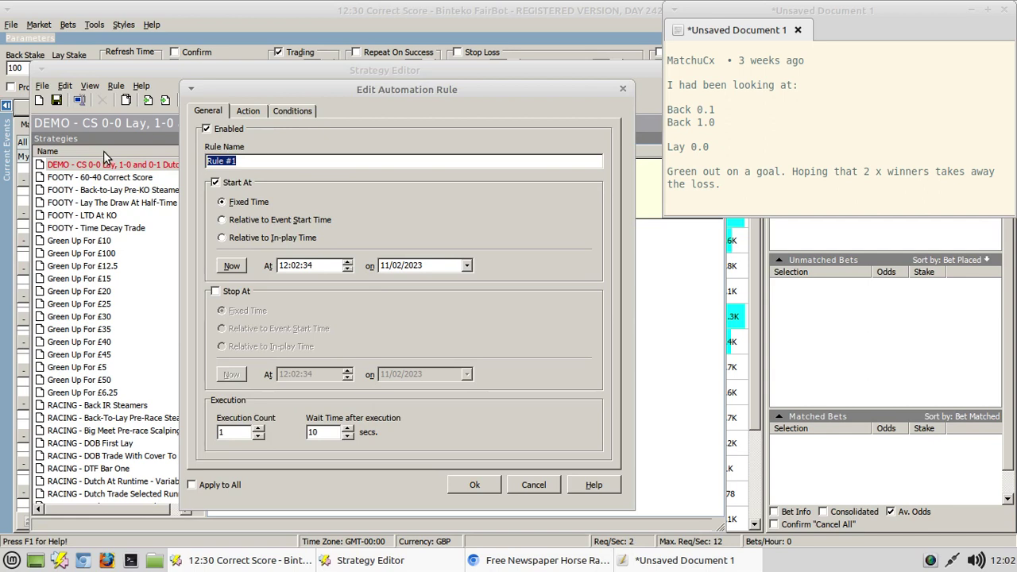
{"action": "type", "text": "Dri"}
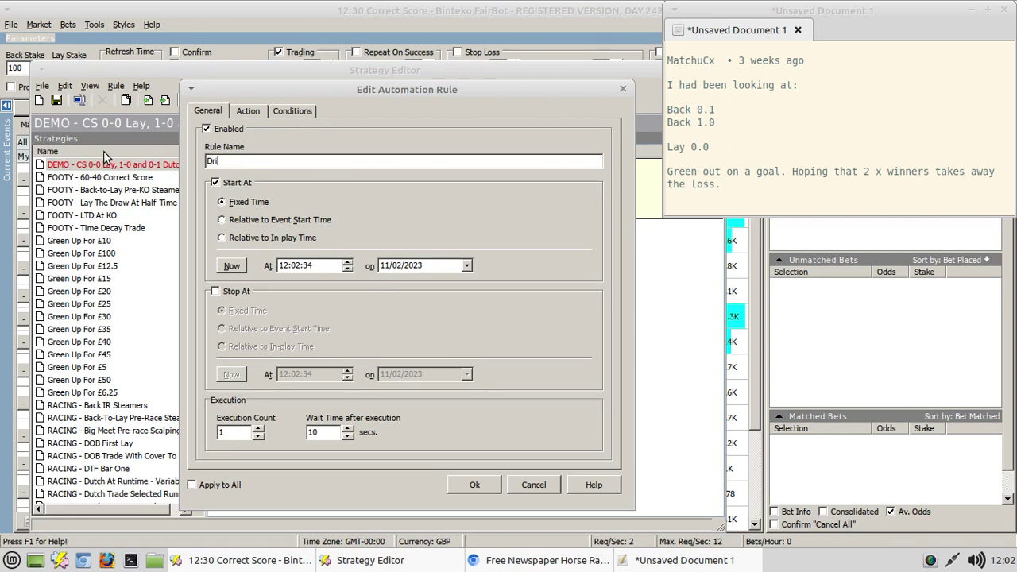
{"action": "type", "text": "p Fed L"}
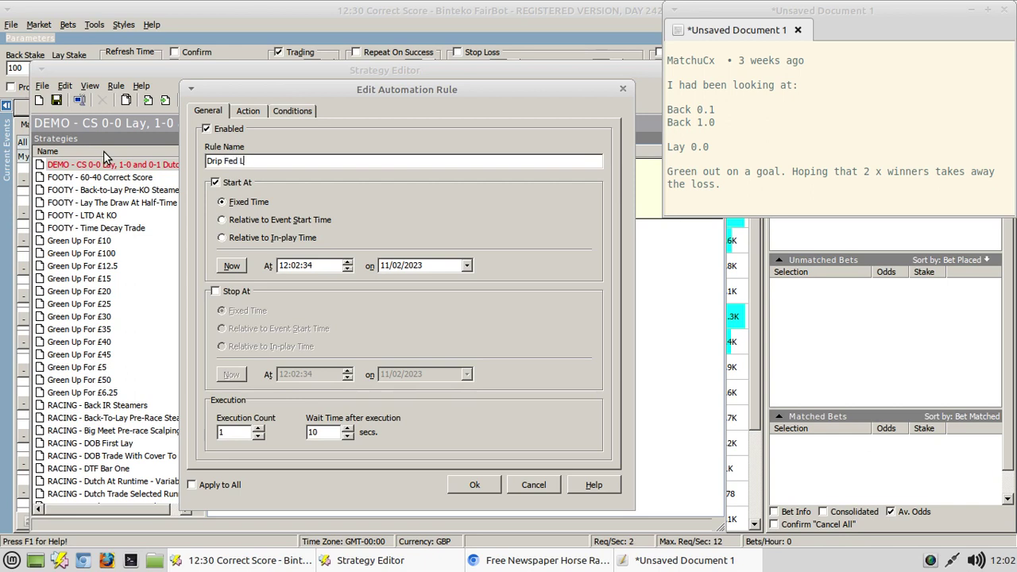
{"action": "type", "text": "ay Of 0-0"}
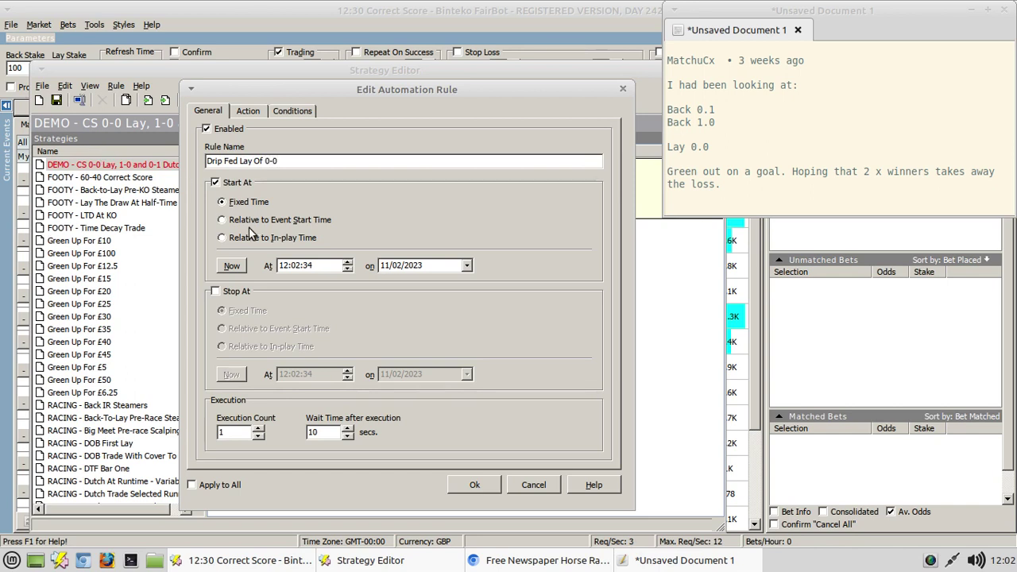
Step: Set the new rule to start 5 minutes after the event start time
{"action": "left_click", "coordinate": [223, 221]}
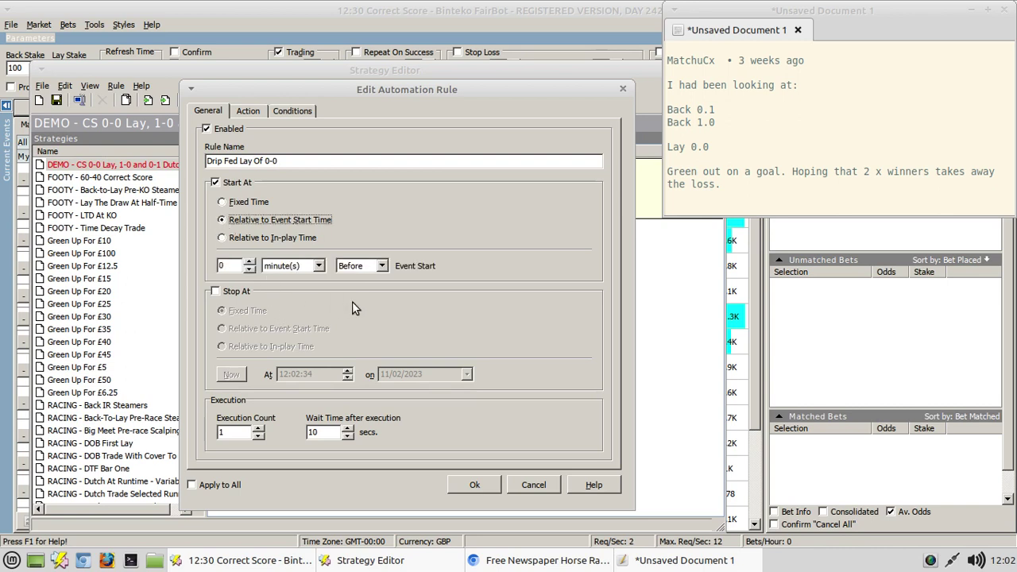
{"action": "left_click", "coordinate": [249, 264]}
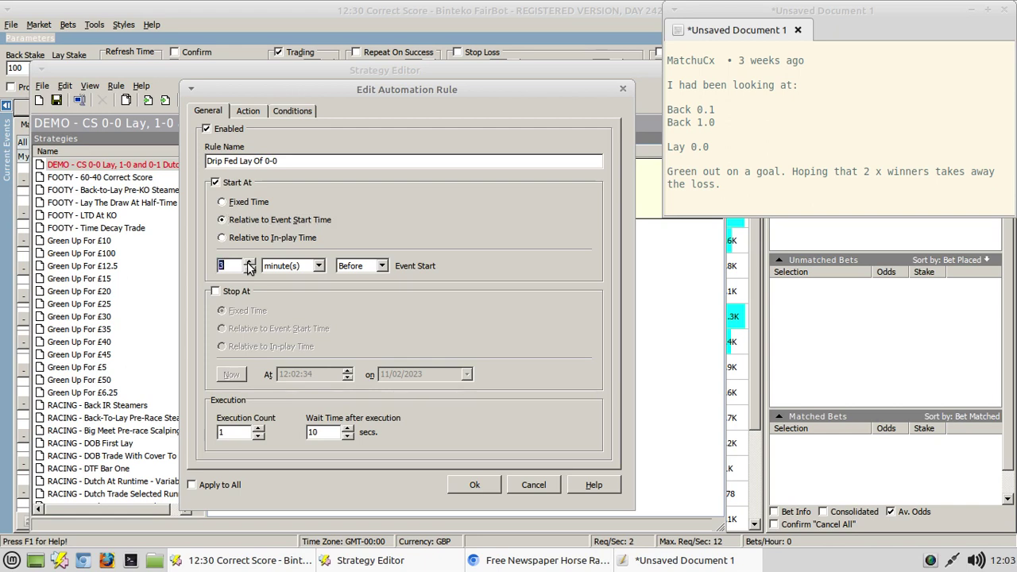
{"action": "left_click", "coordinate": [250, 264]}
{"action": "left_click", "coordinate": [363, 268]}
{"action": "left_click", "coordinate": [350, 289]}
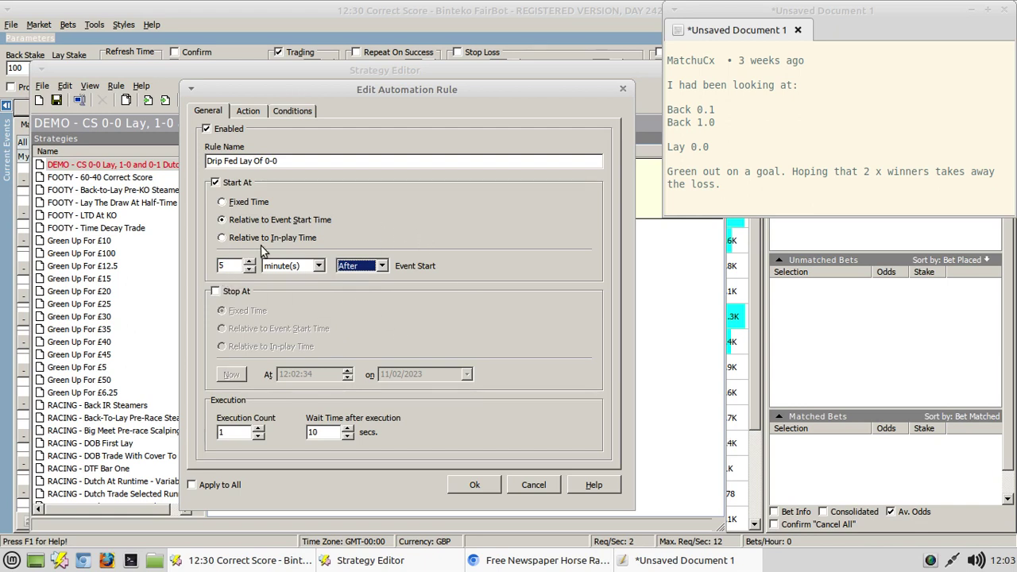
Step: Set the rule's action to Place a Bet as a lay bet, choosing the 0 - 0 selection by name
{"action": "left_click", "coordinate": [253, 114]}
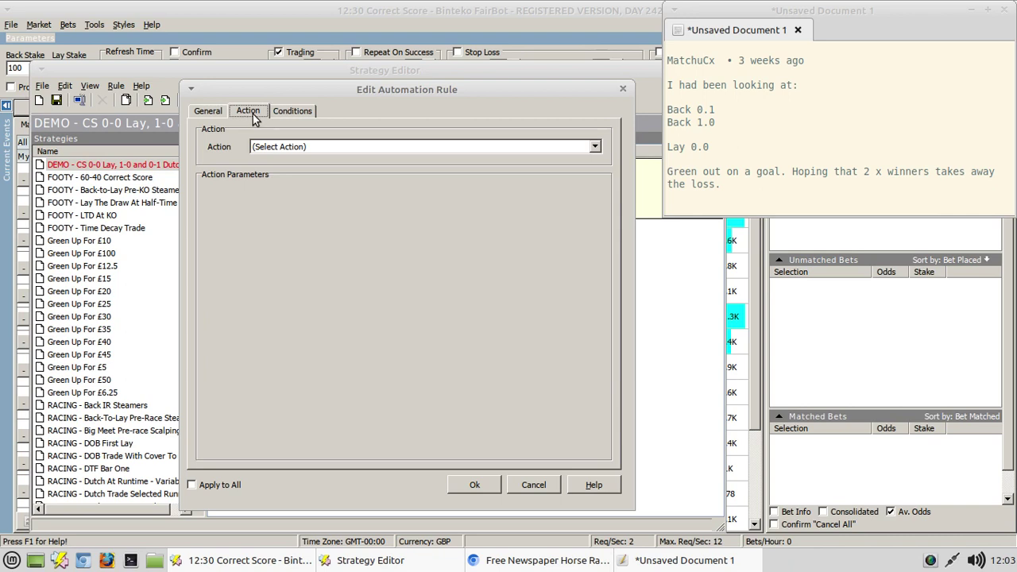
{"action": "left_click", "coordinate": [308, 147]}
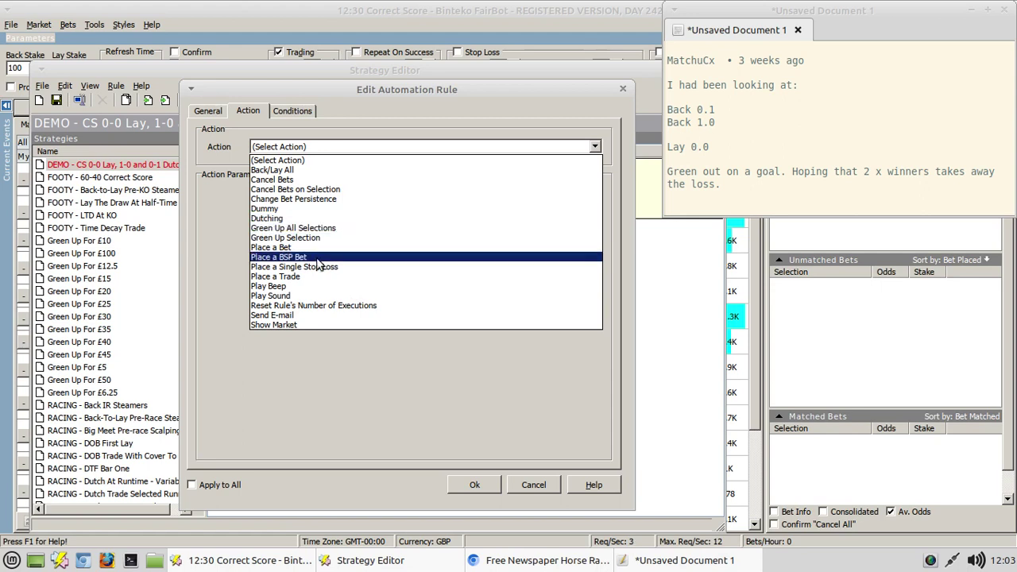
{"action": "left_click", "coordinate": [287, 248]}
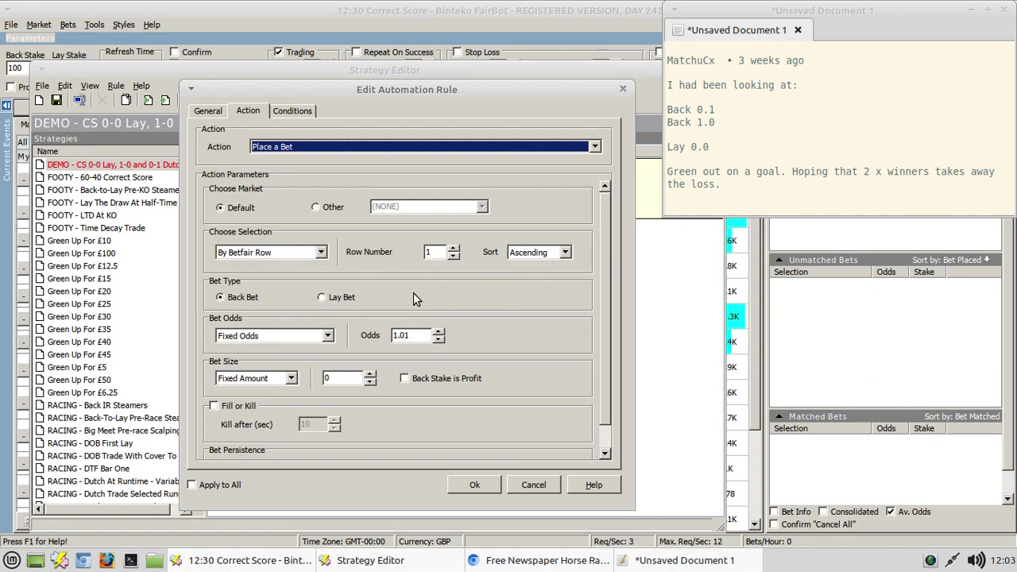
{"action": "left_click", "coordinate": [322, 253]}
{"action": "left_click", "coordinate": [248, 265]}
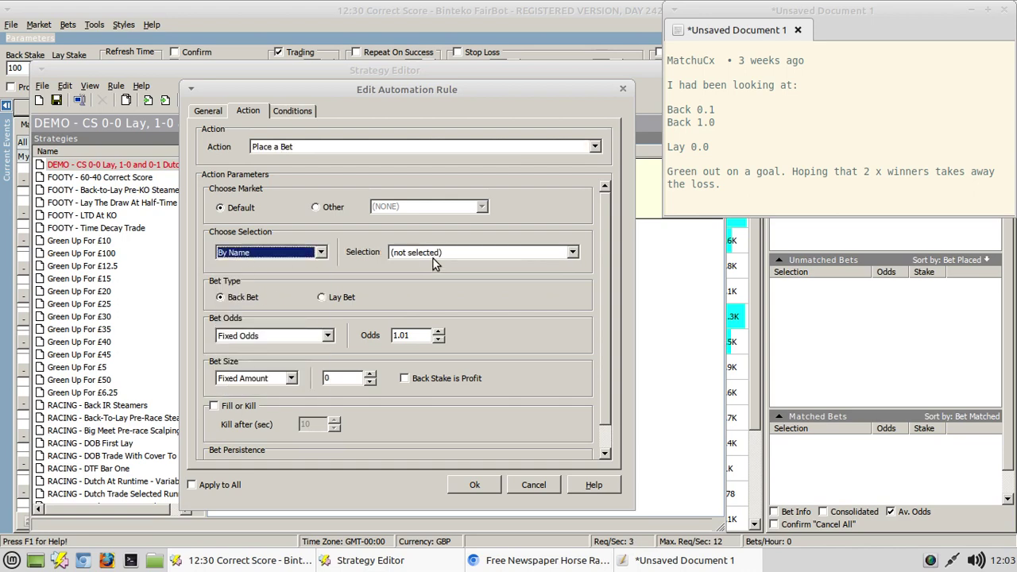
{"action": "left_click", "coordinate": [433, 254]}
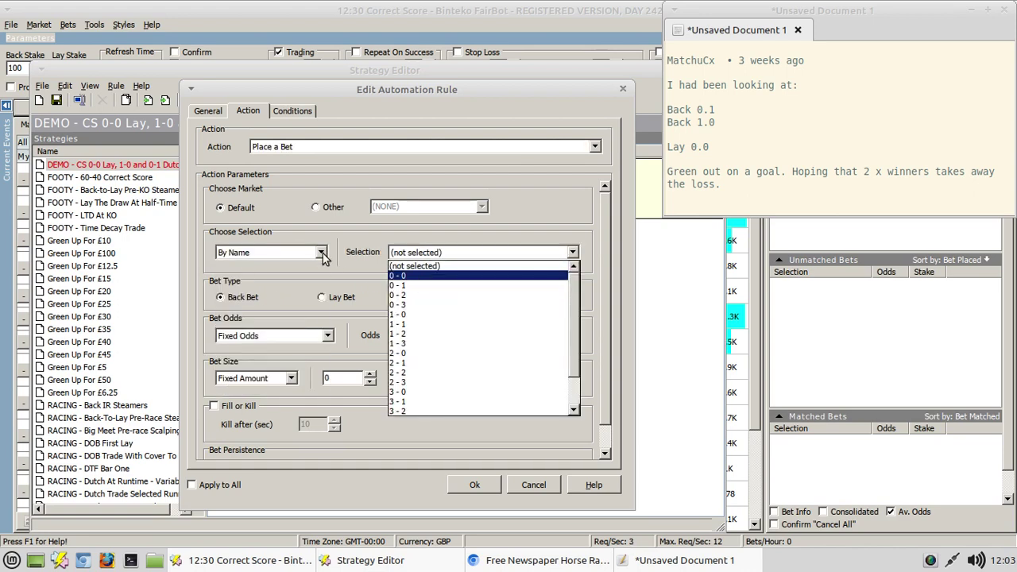
{"action": "left_click", "coordinate": [404, 276]}
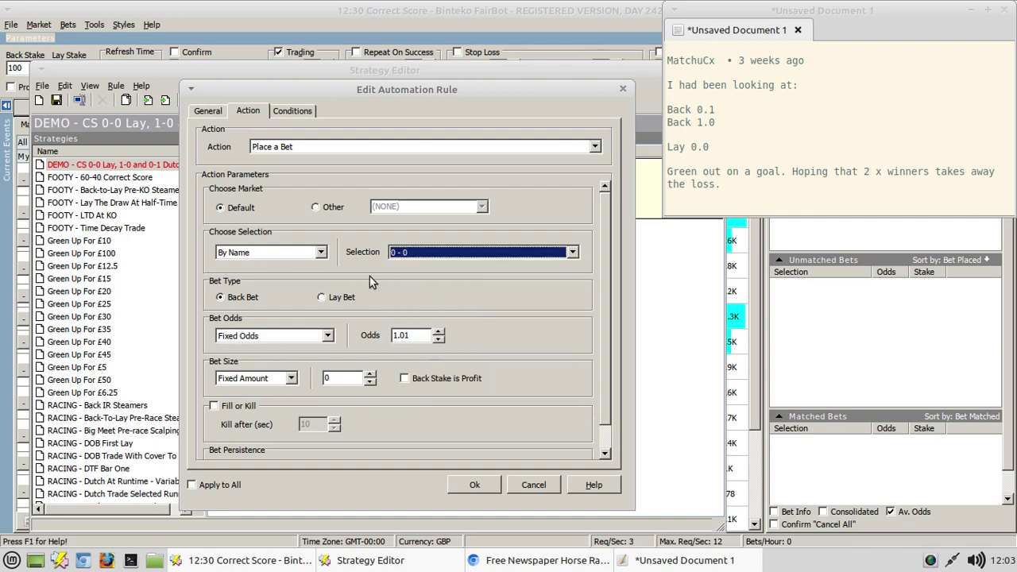
{"action": "left_click", "coordinate": [321, 298]}
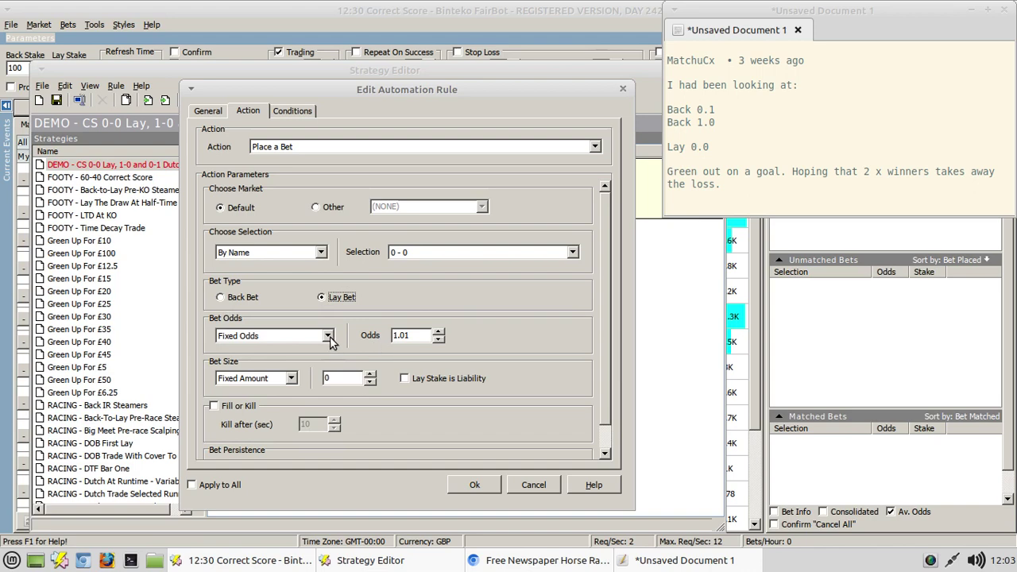
Step: Price the lay bet at Best Lay Odds with a fixed amount of 10, treating the lay stake as liability
{"action": "left_click", "coordinate": [328, 336]}
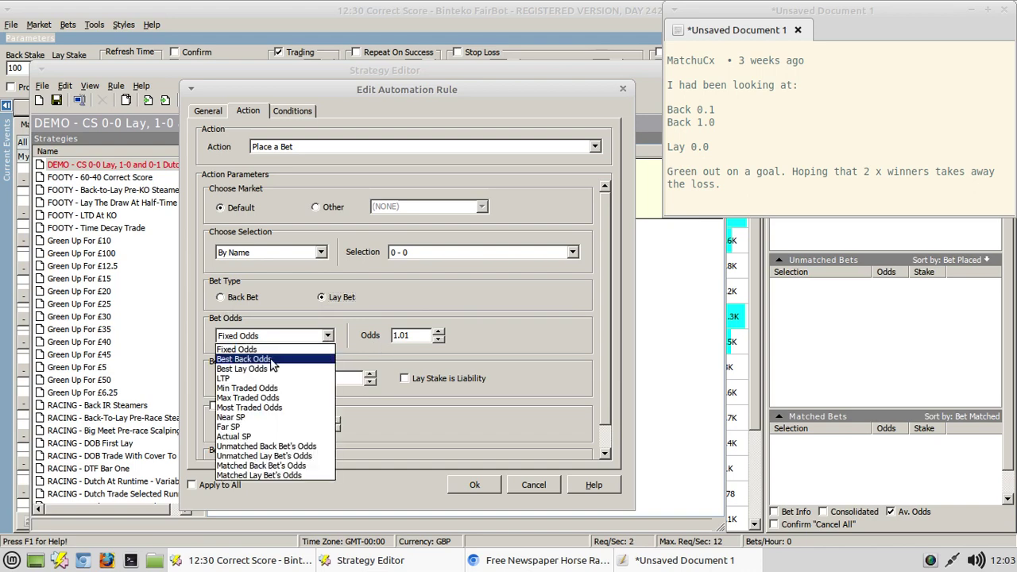
{"action": "left_click", "coordinate": [275, 357]}
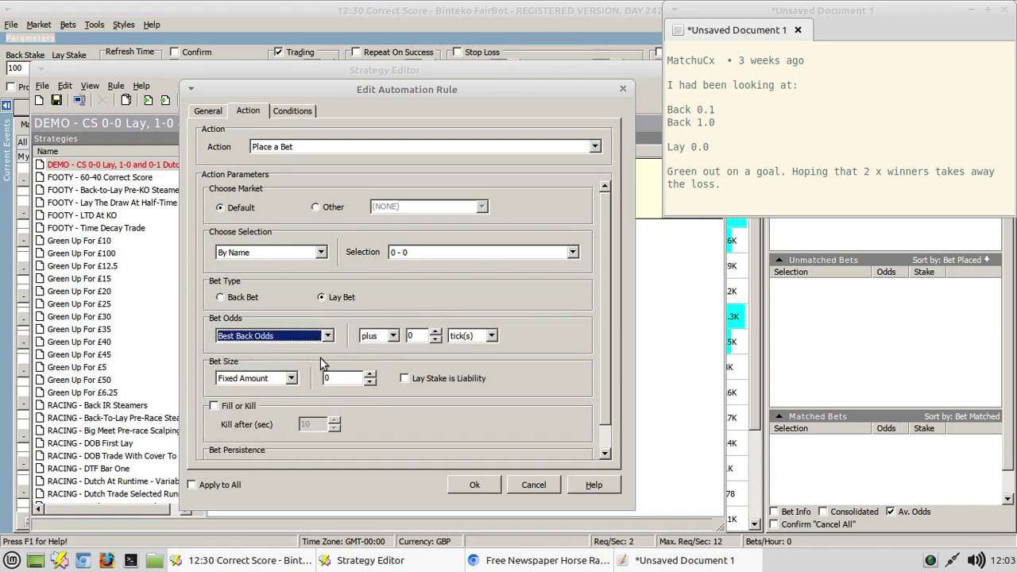
{"action": "left_click", "coordinate": [329, 336]}
{"action": "left_click", "coordinate": [258, 370]}
{"action": "left_click", "coordinate": [343, 378]}
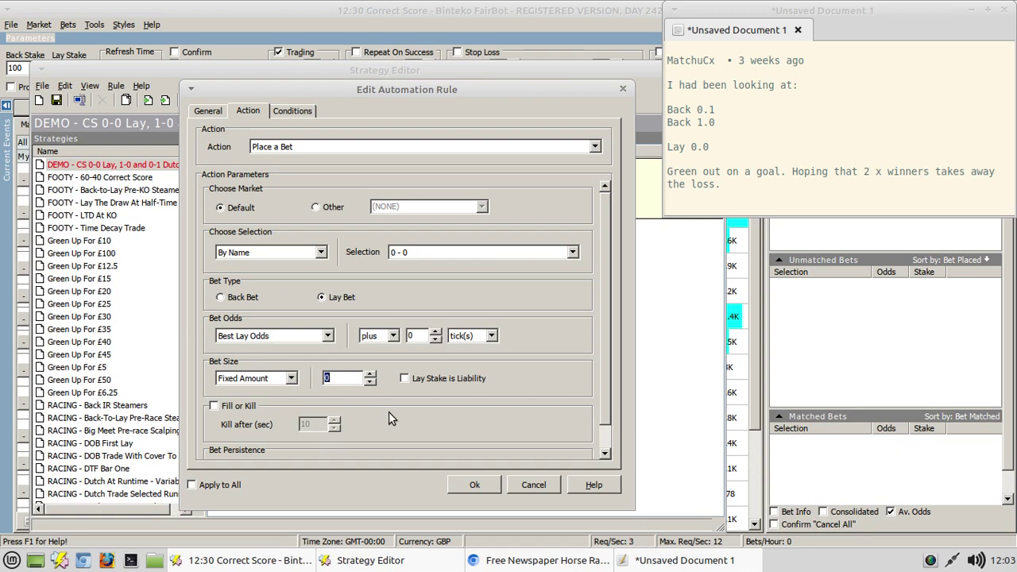
{"action": "type", "text": "10"}
{"action": "left_click", "coordinate": [412, 380]}
{"action": "left_click_drag", "start_coordinate": [602, 325], "coordinate": [615, 398]}
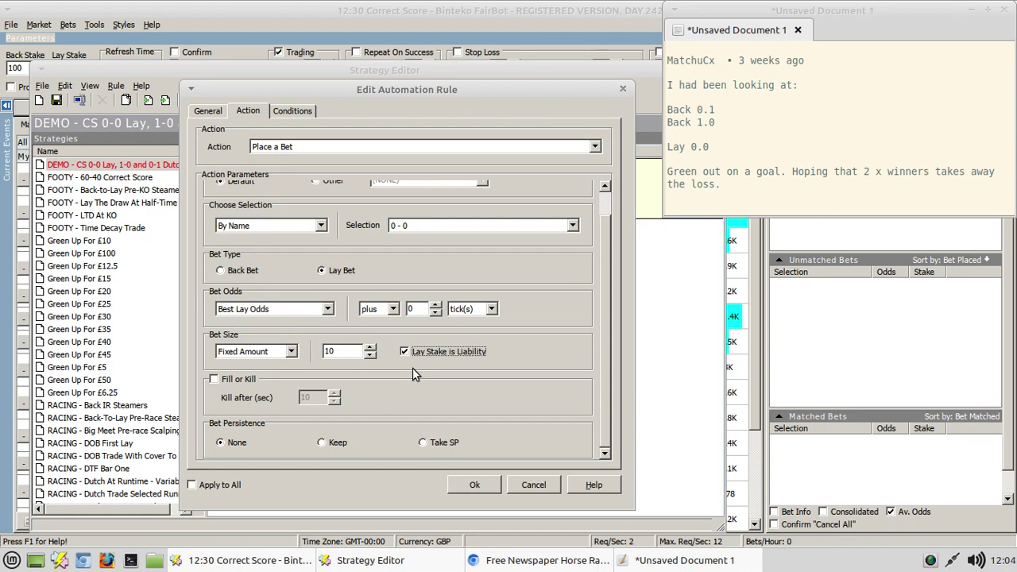
Step: Add a Market In-play condition requiring that the market is In-play, and accept the lay rule
{"action": "left_click", "coordinate": [287, 112]}
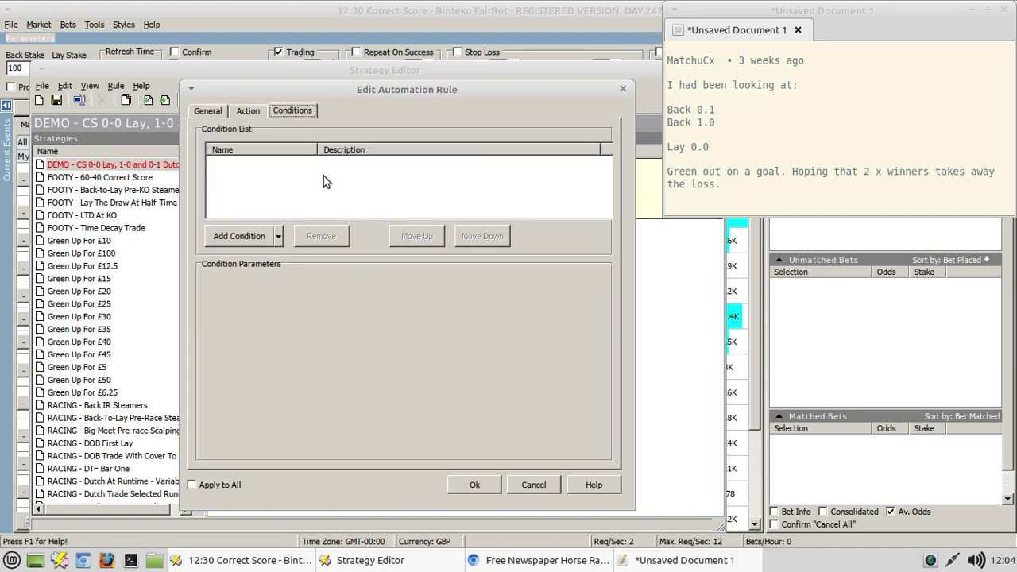
{"action": "left_click", "coordinate": [277, 236]}
{"action": "left_click", "coordinate": [259, 367]}
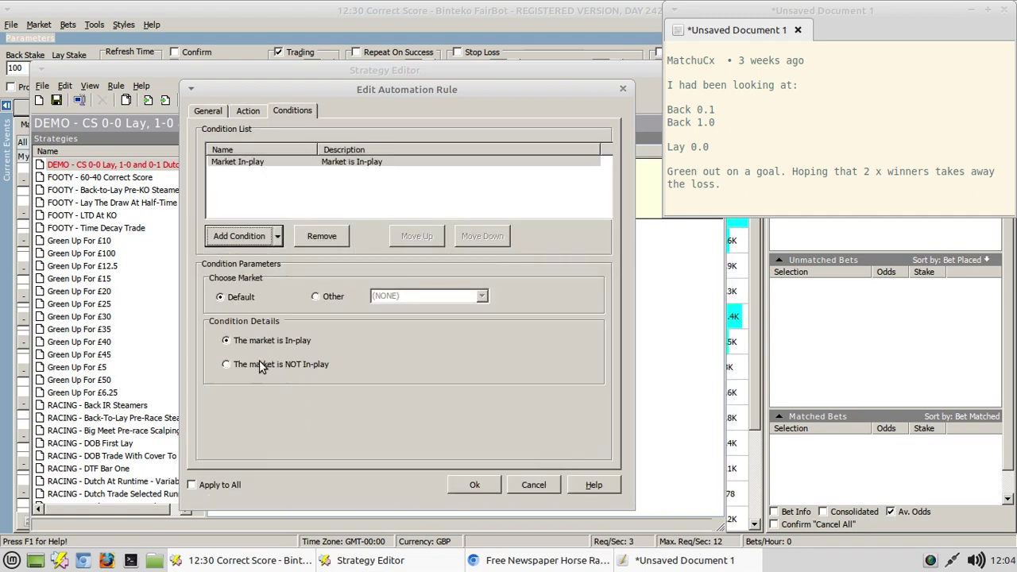
{"action": "left_click", "coordinate": [471, 485]}
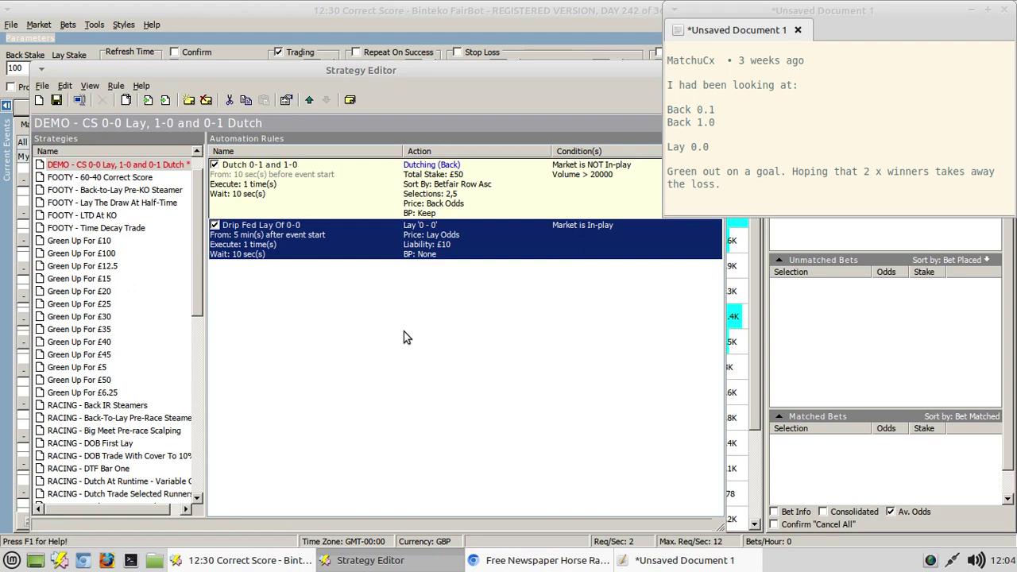
Step: Edit the Drip Fed Lay Of 0-0 rule to add a Market Volume condition greater than 20000, and accept it
{"action": "right_click", "coordinate": [274, 241]}
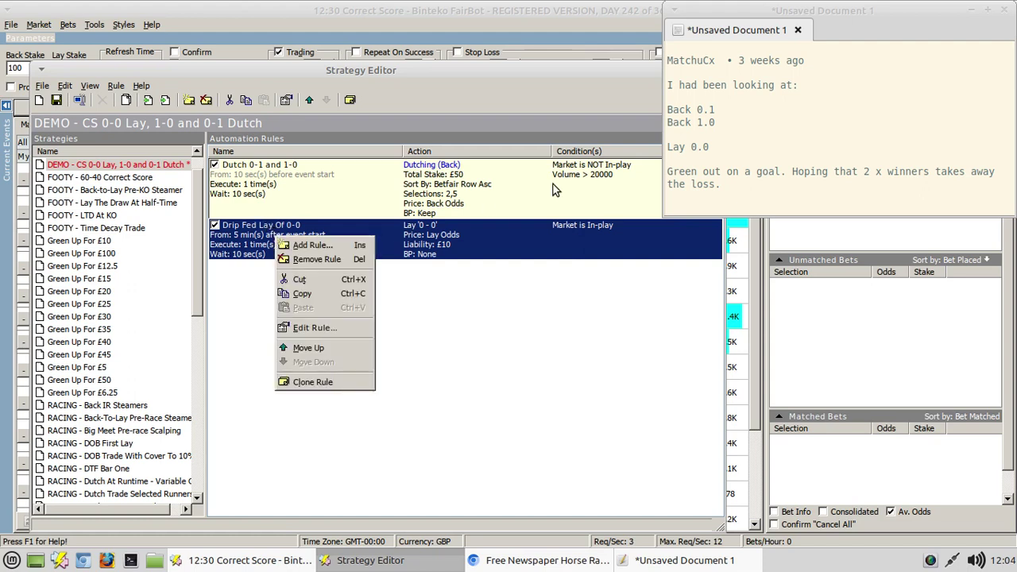
{"action": "left_click", "coordinate": [308, 329]}
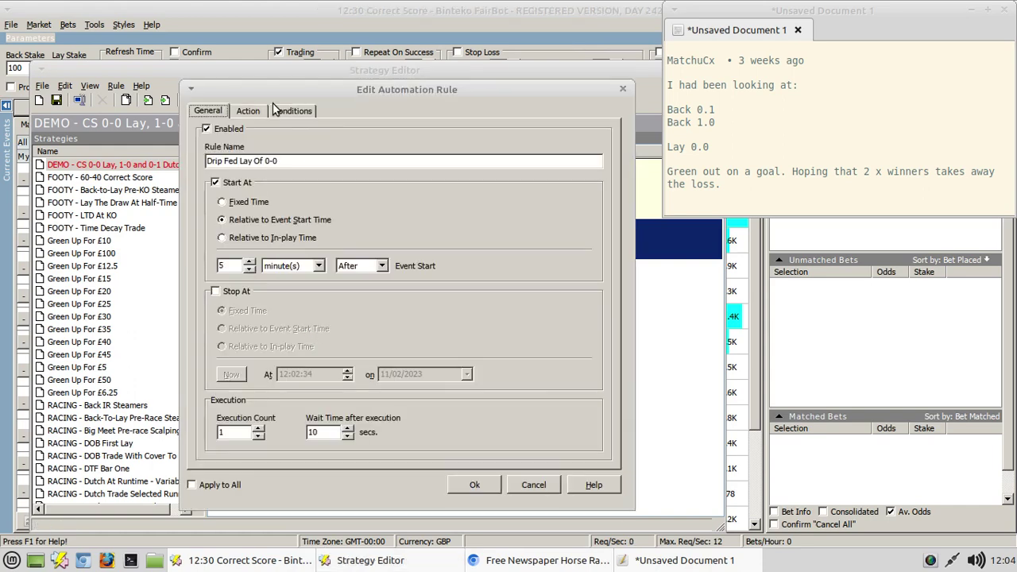
{"action": "left_click", "coordinate": [283, 116]}
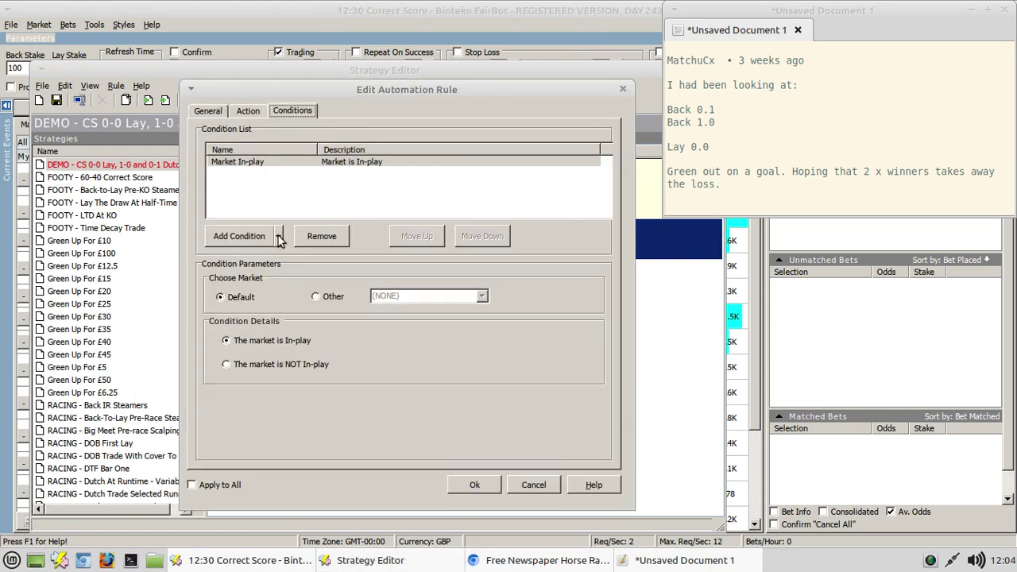
{"action": "left_click", "coordinate": [278, 238]}
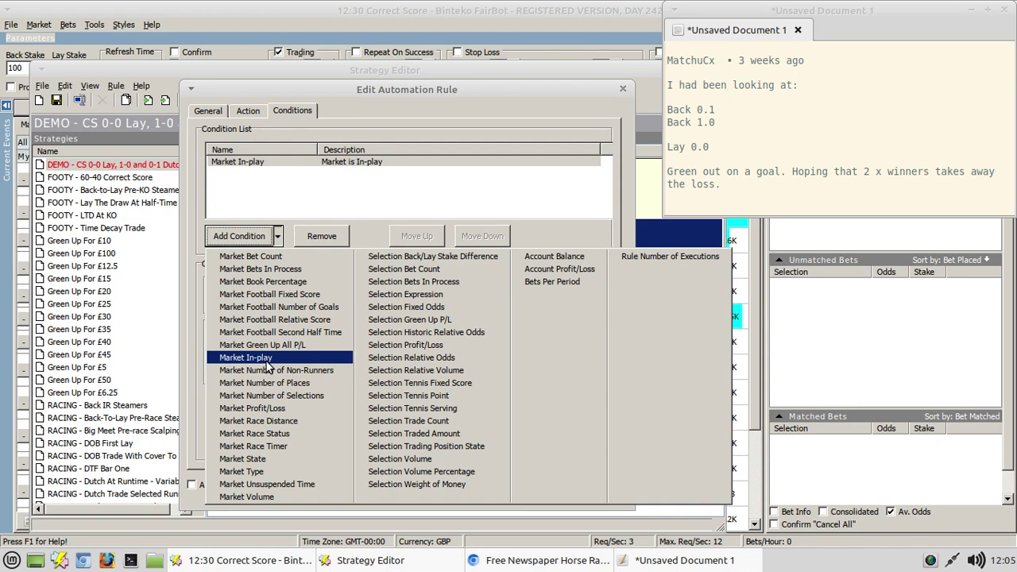
{"action": "left_click", "coordinate": [247, 497]}
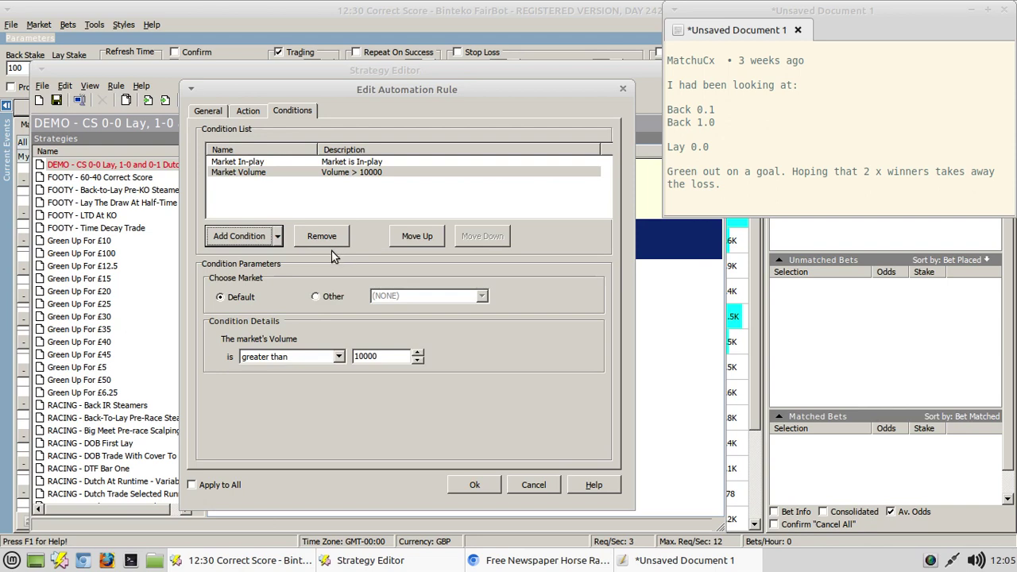
{"action": "double_click", "coordinate": [389, 355]}
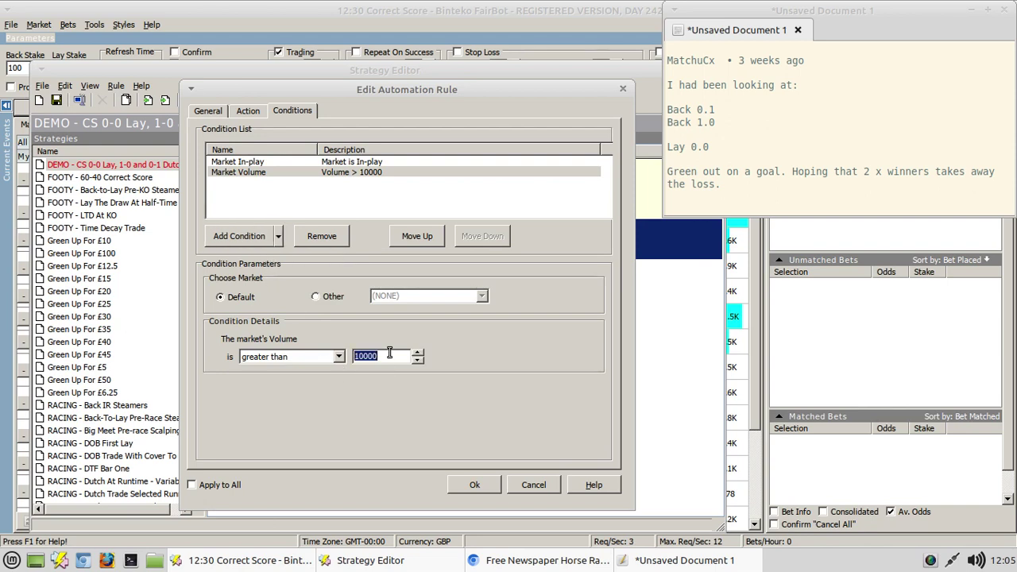
{"action": "type", "text": "200"}
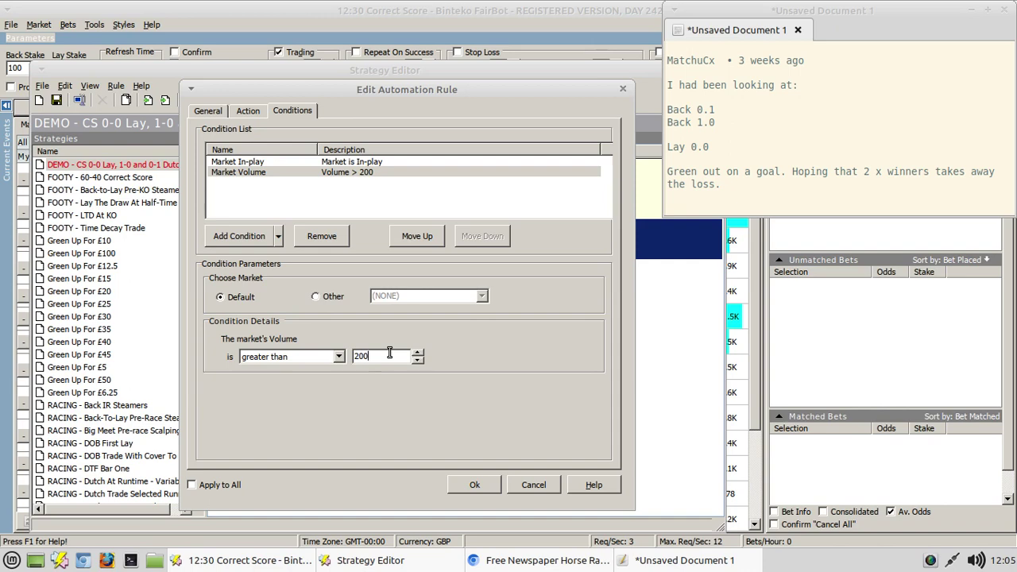
{"action": "type", "text": "00"}
{"action": "left_click", "coordinate": [279, 237]}
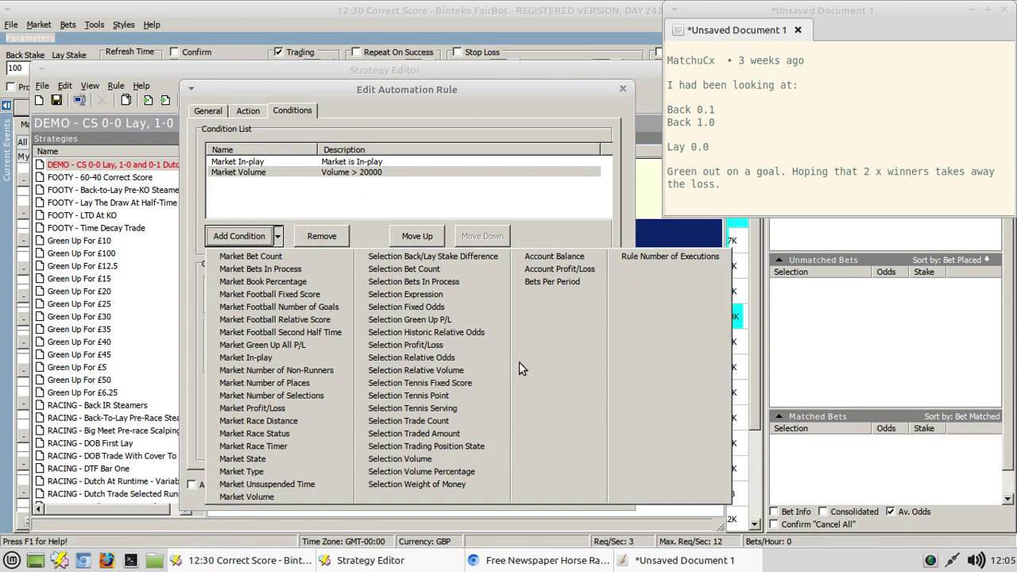
{"action": "left_click", "coordinate": [501, 104]}
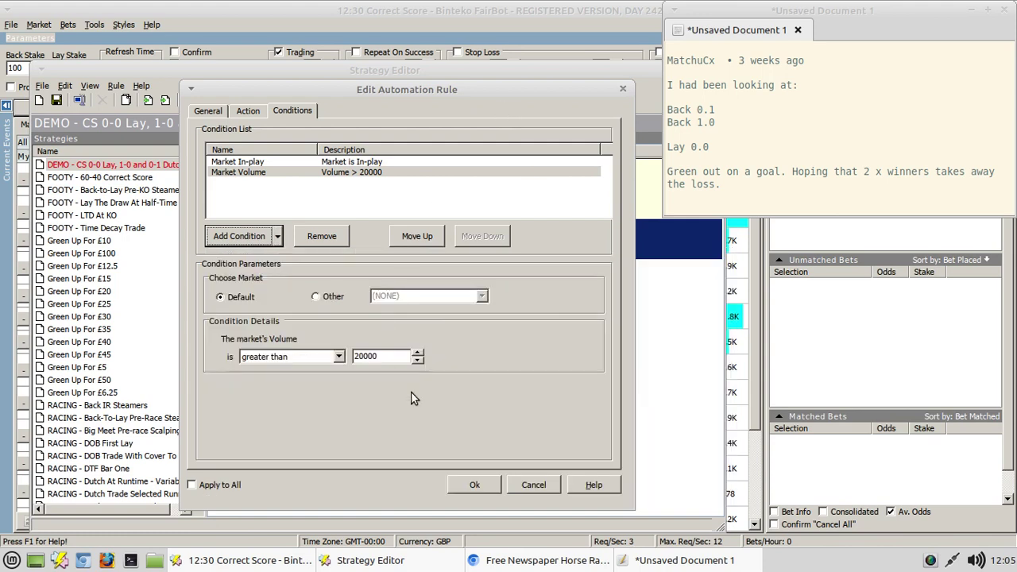
{"action": "left_click", "coordinate": [477, 485]}
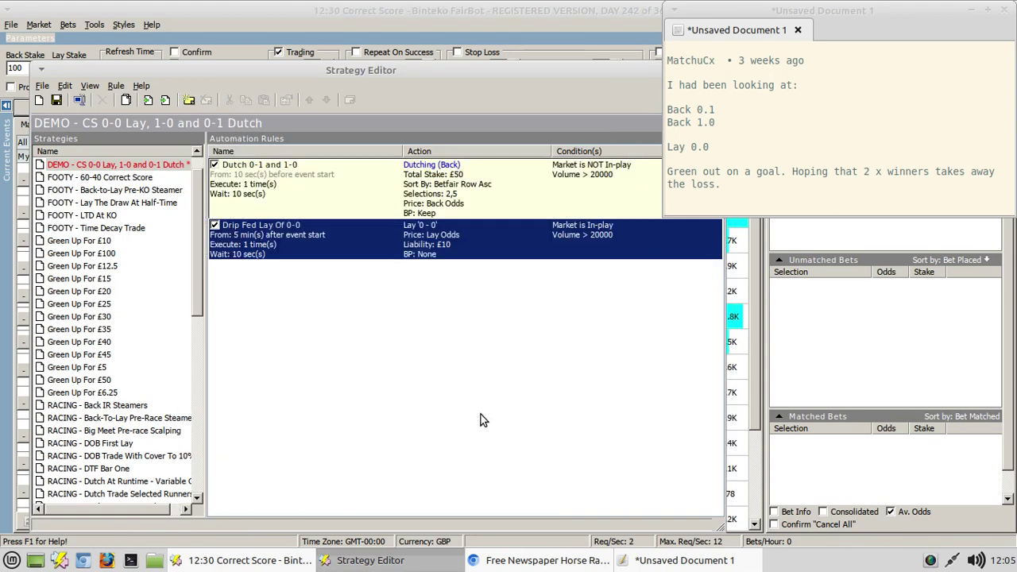
{"action": "left_click", "coordinate": [403, 375]}
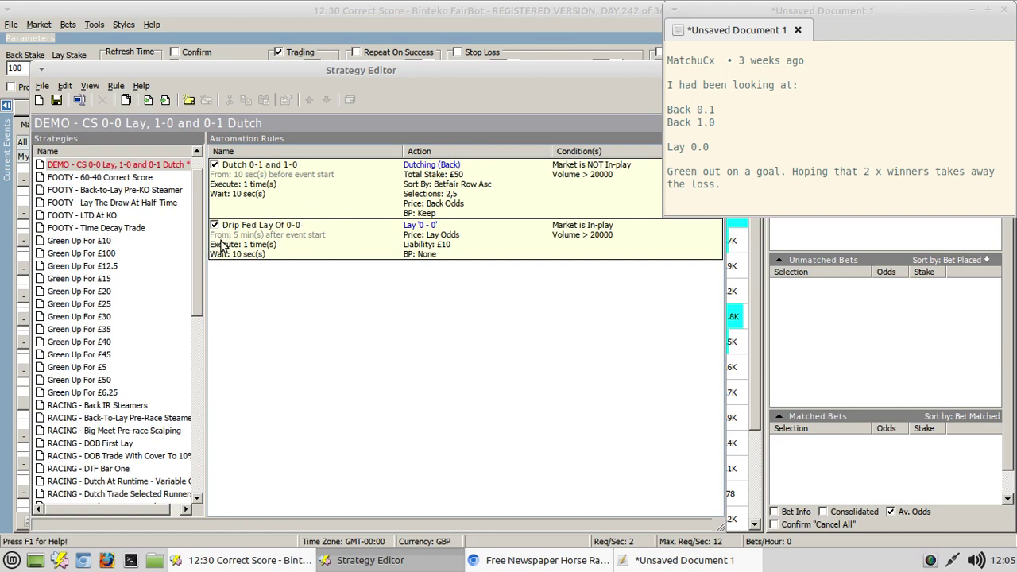
Step: Edit the Drip Fed Lay Of 0-0 rule to execute 5 times with a wait of 300 seconds after each execution
{"action": "right_click", "coordinate": [269, 242]}
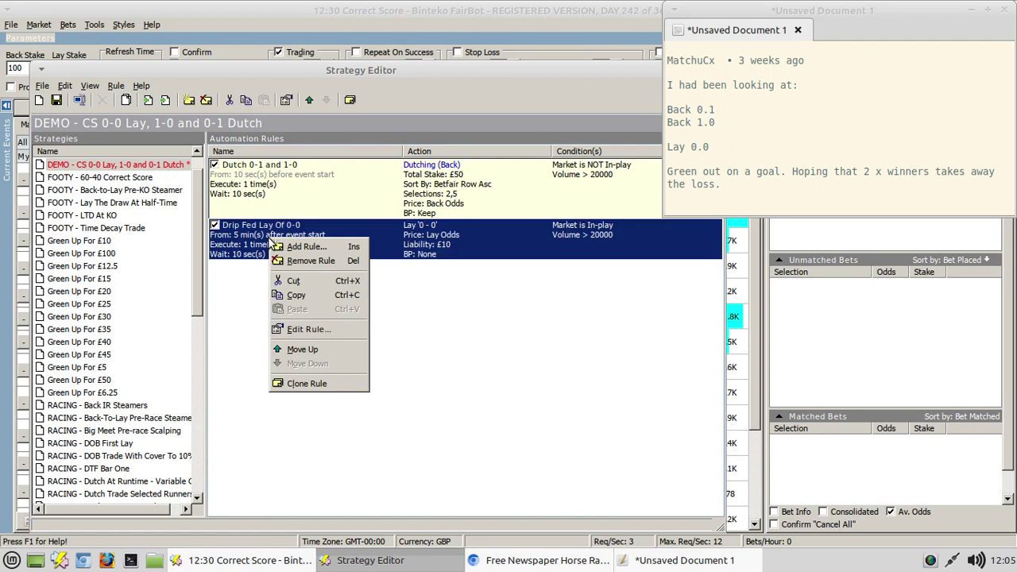
{"action": "left_click", "coordinate": [310, 329]}
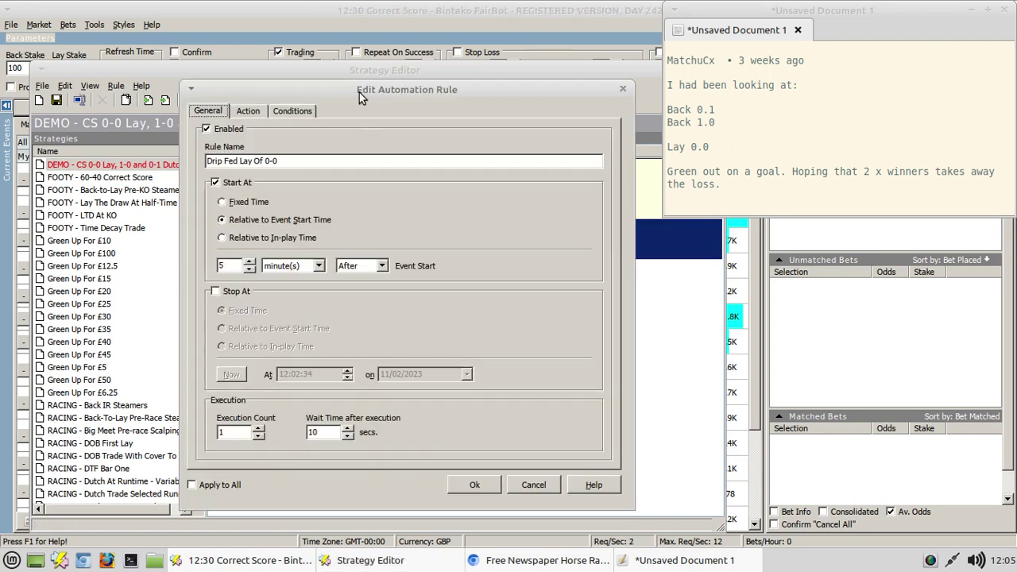
{"action": "left_click_drag", "start_coordinate": [359, 92], "coordinate": [379, 48]}
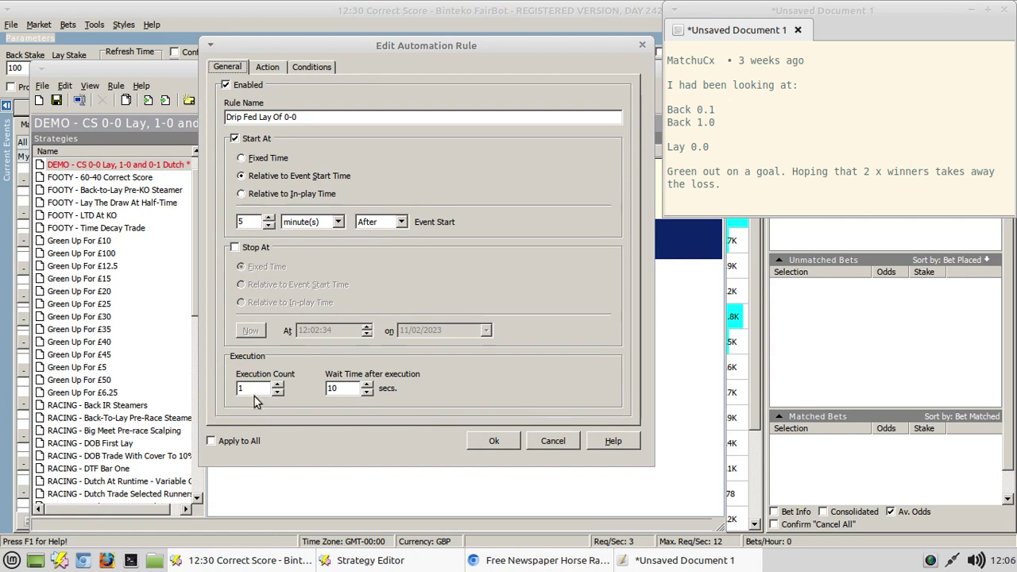
{"action": "left_click", "coordinate": [277, 384]}
{"action": "left_click", "coordinate": [277, 385]}
{"action": "left_click", "coordinate": [277, 385]}
{"action": "left_click", "coordinate": [276, 385]}
{"action": "key", "text": "Tab"}
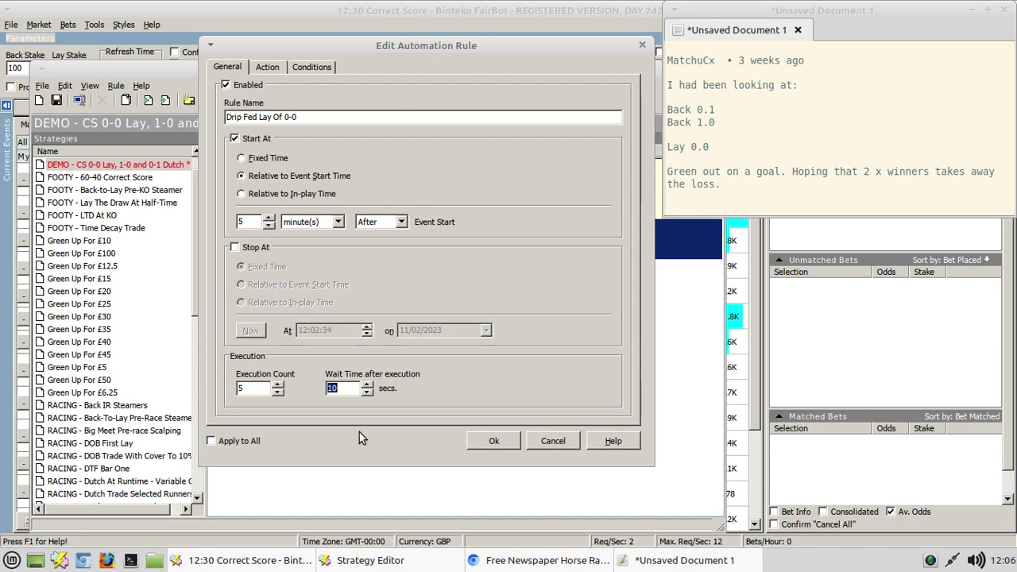
{"action": "type", "text": "300"}
Step: Add a Market Football Number of Goals condition equal to 0 to the lay rule, and accept it
{"action": "left_click", "coordinate": [303, 66]}
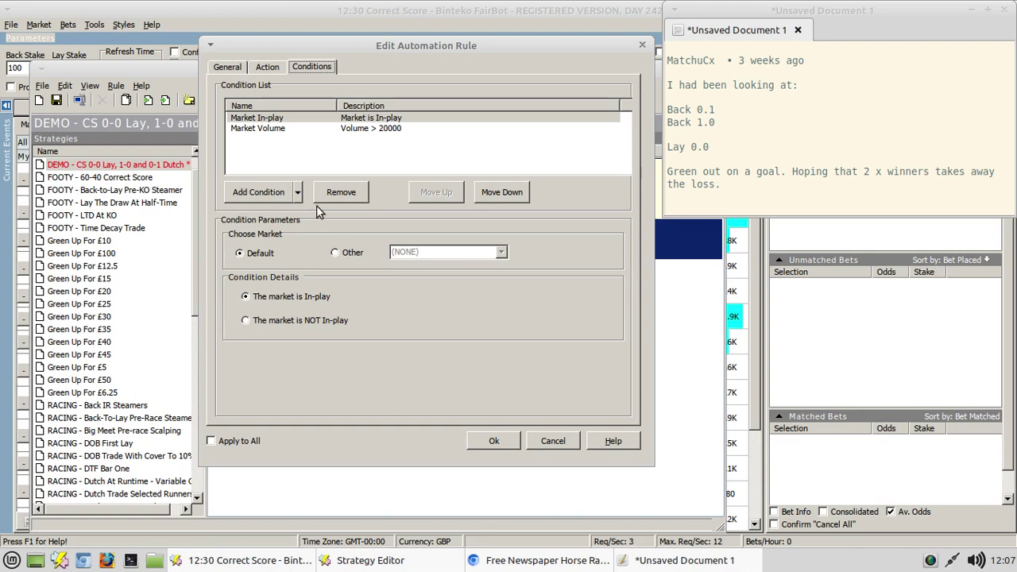
{"action": "left_click", "coordinate": [297, 193]}
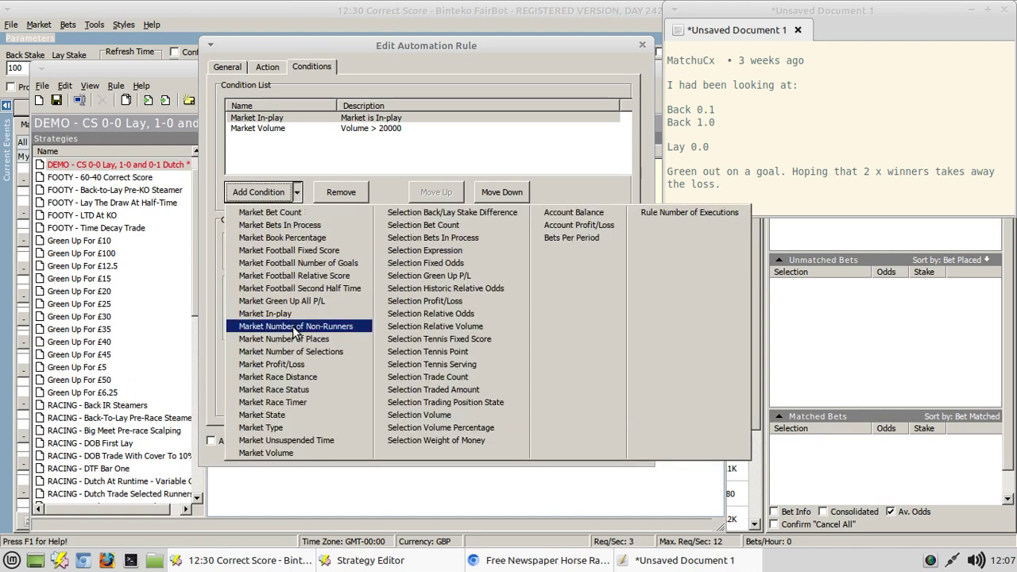
{"action": "left_click", "coordinate": [277, 263]}
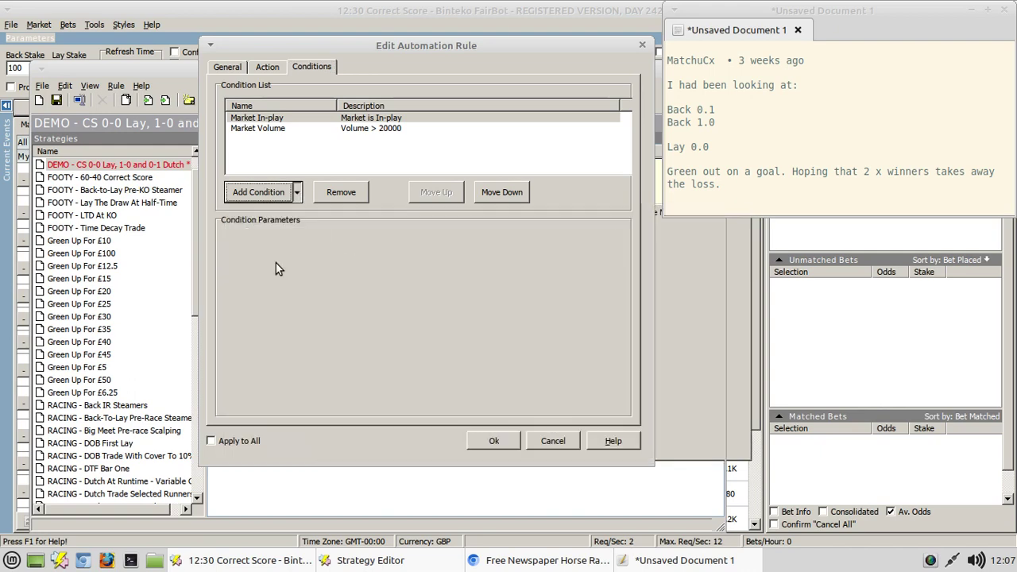
{"action": "left_click", "coordinate": [358, 270]}
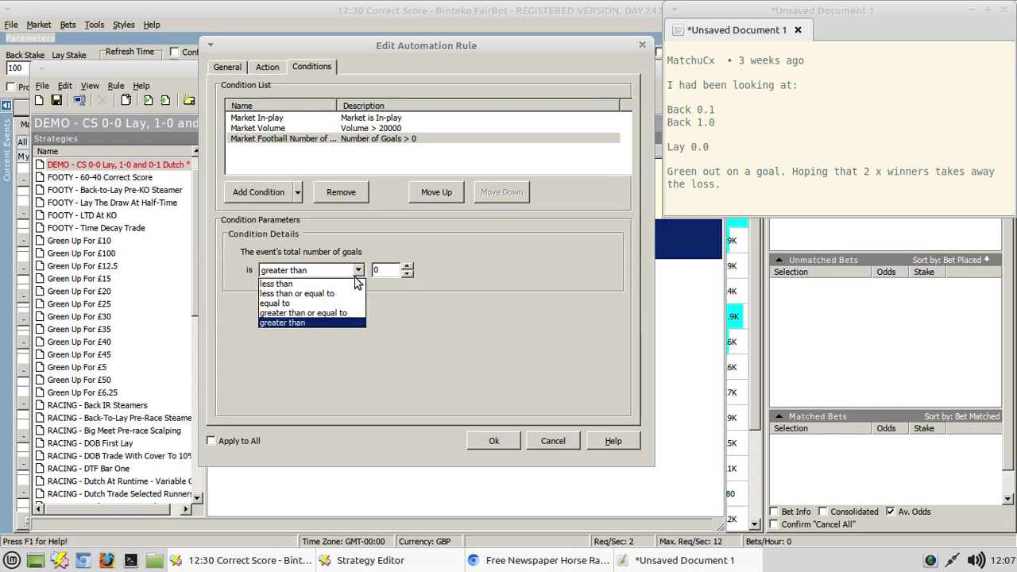
{"action": "left_click", "coordinate": [293, 305]}
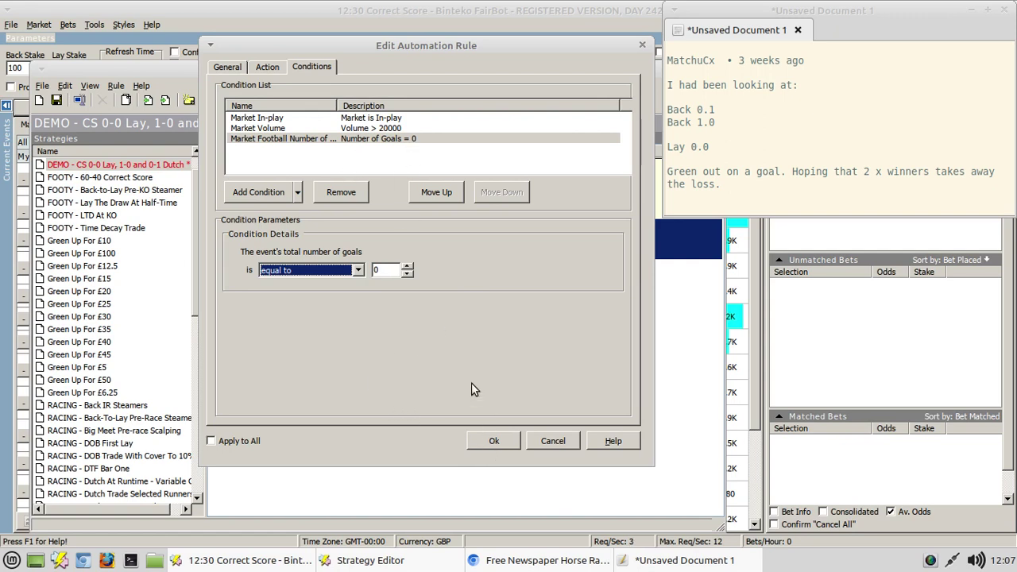
{"action": "left_click", "coordinate": [492, 443]}
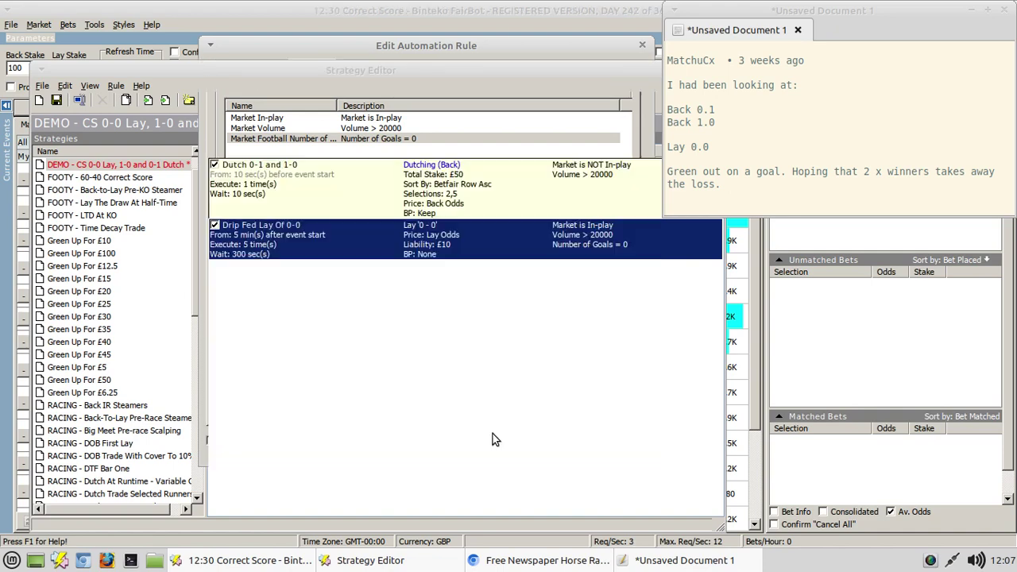
{"action": "left_click", "coordinate": [457, 381]}
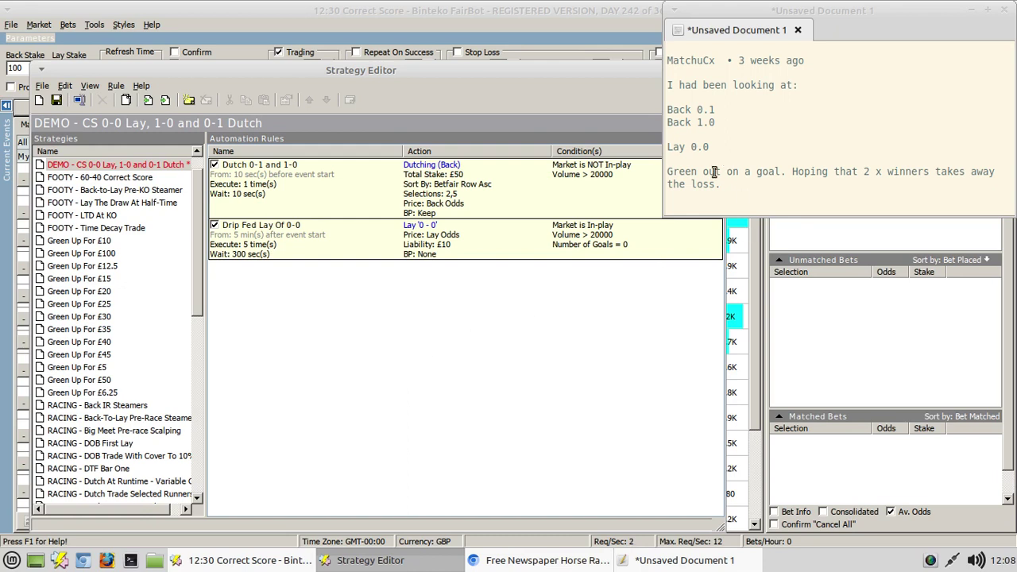
Step: Add a rule named Green Up After First Goal that starts relative to in-play time
{"action": "right_click", "coordinate": [402, 308]}
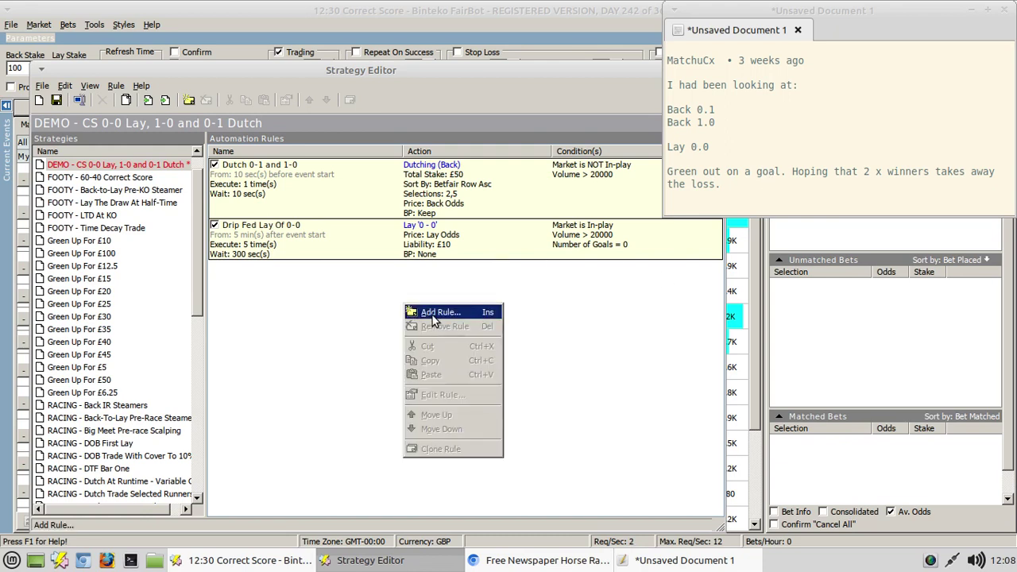
{"action": "left_click", "coordinate": [435, 315]}
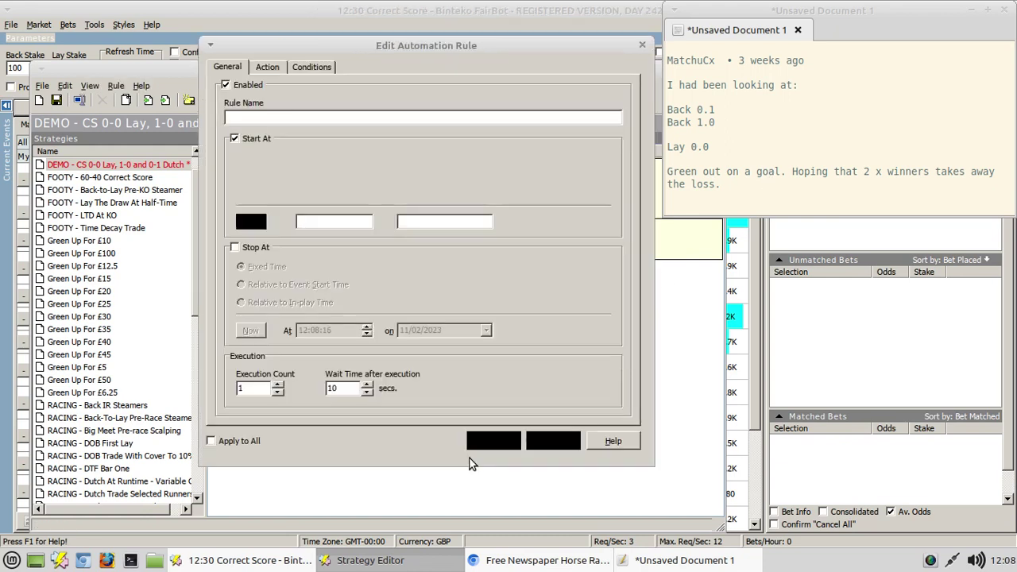
{"action": "type", "text": "G"}
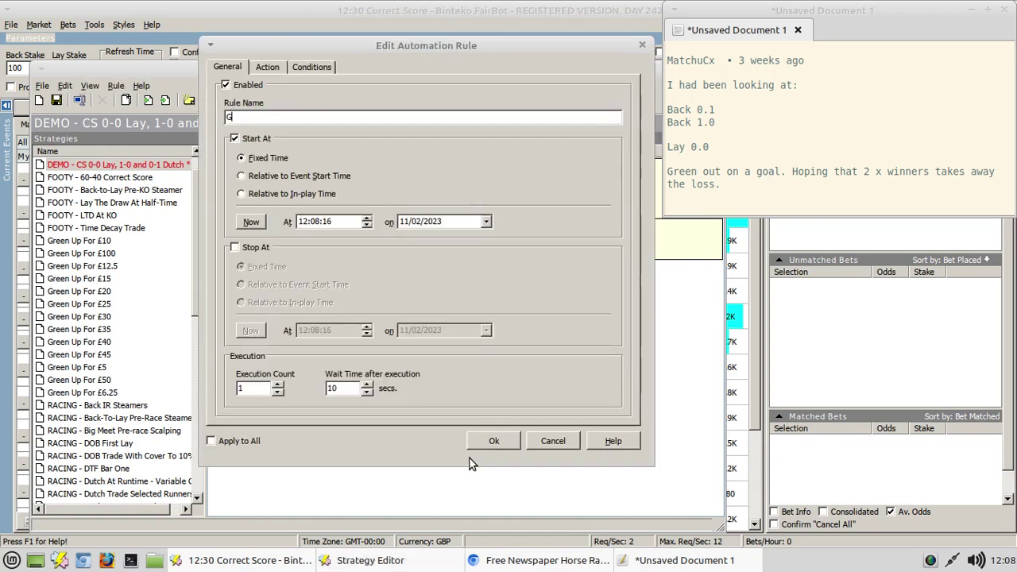
{"action": "type", "text": "reen Up"}
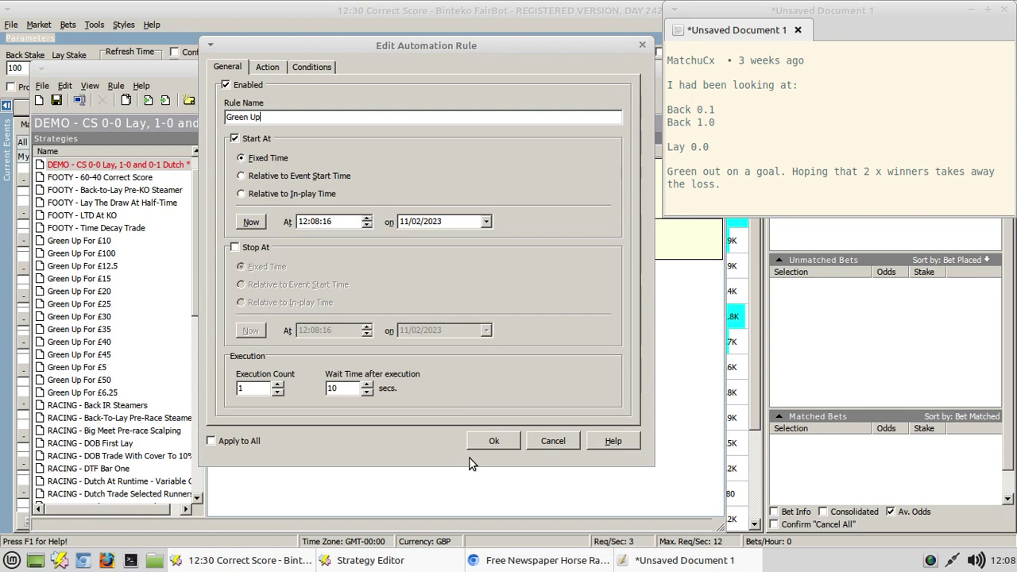
{"action": "type", "text": " After First G"}
{"action": "type", "text": "oal"}
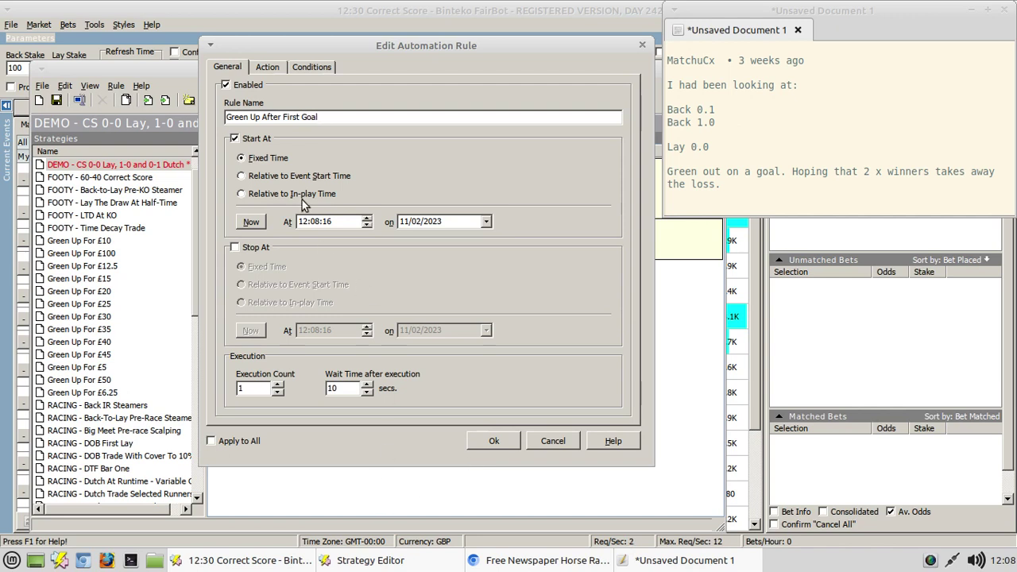
{"action": "left_click", "coordinate": [257, 196]}
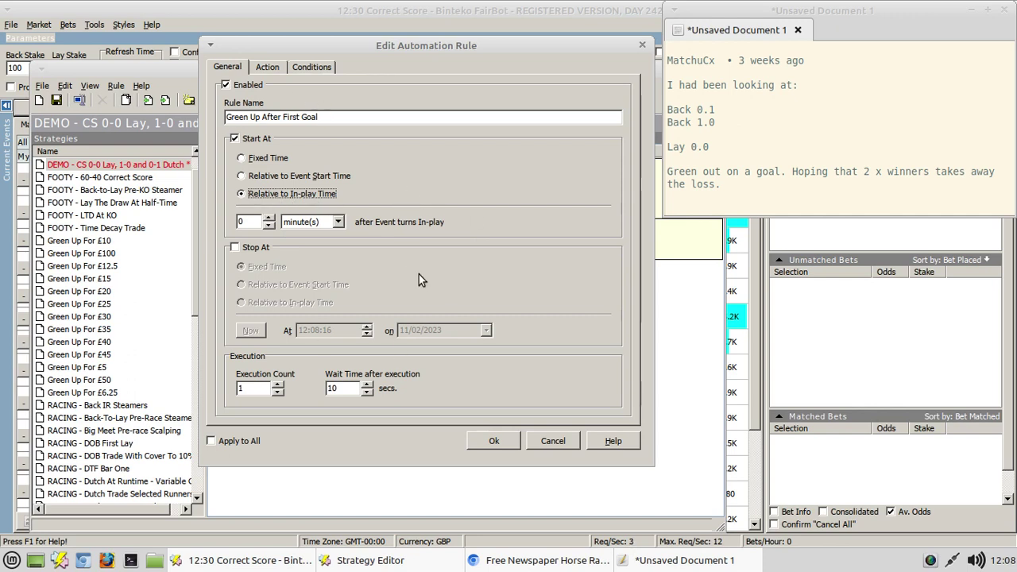
Step: Set the rule's action to Green Up All Selections and add a Market In-play condition requiring the market to be In-play
{"action": "left_click", "coordinate": [272, 68]}
{"action": "left_click", "coordinate": [302, 102]}
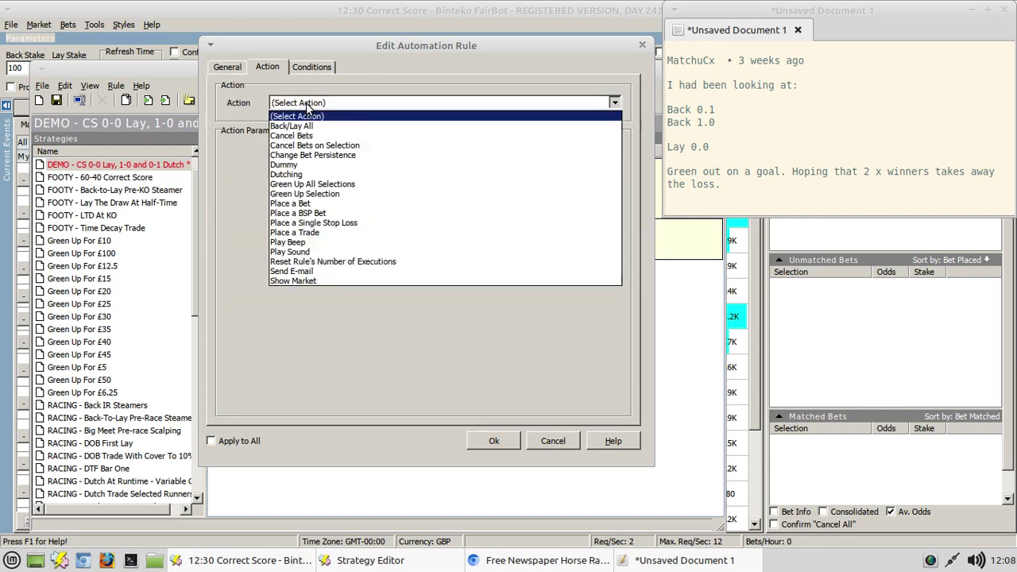
{"action": "left_click", "coordinate": [334, 186]}
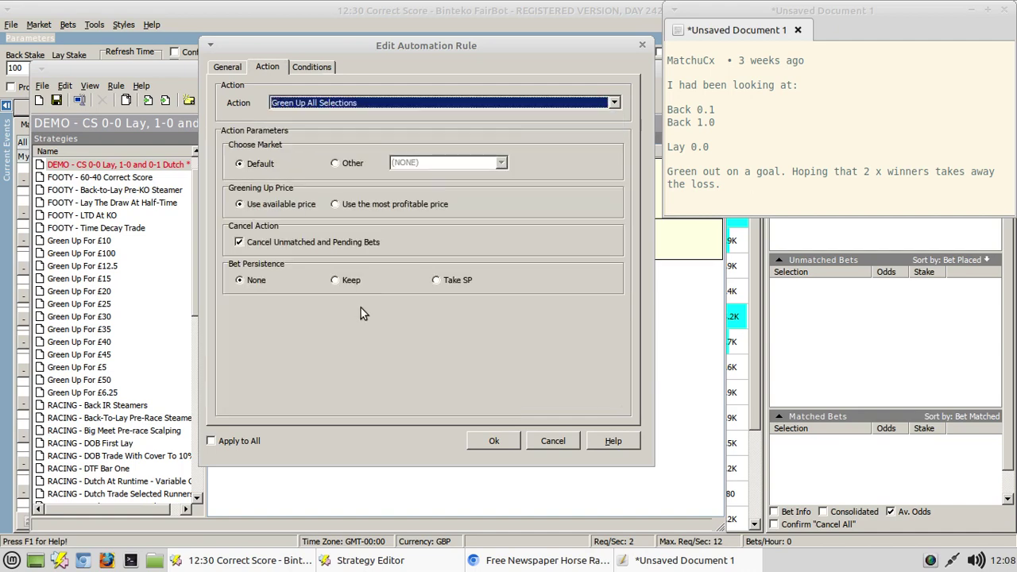
{"action": "left_click", "coordinate": [314, 68]}
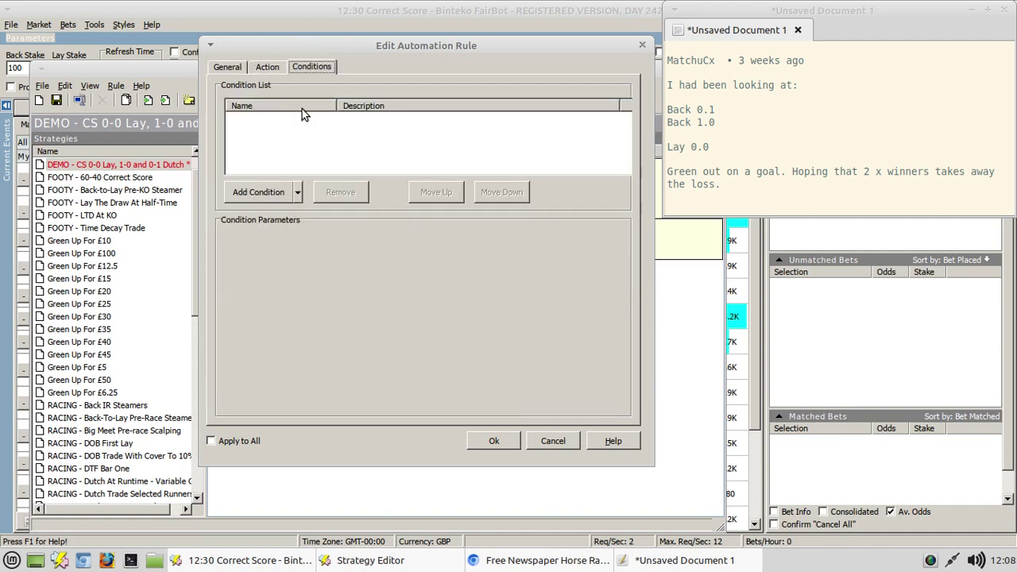
{"action": "left_click", "coordinate": [298, 193]}
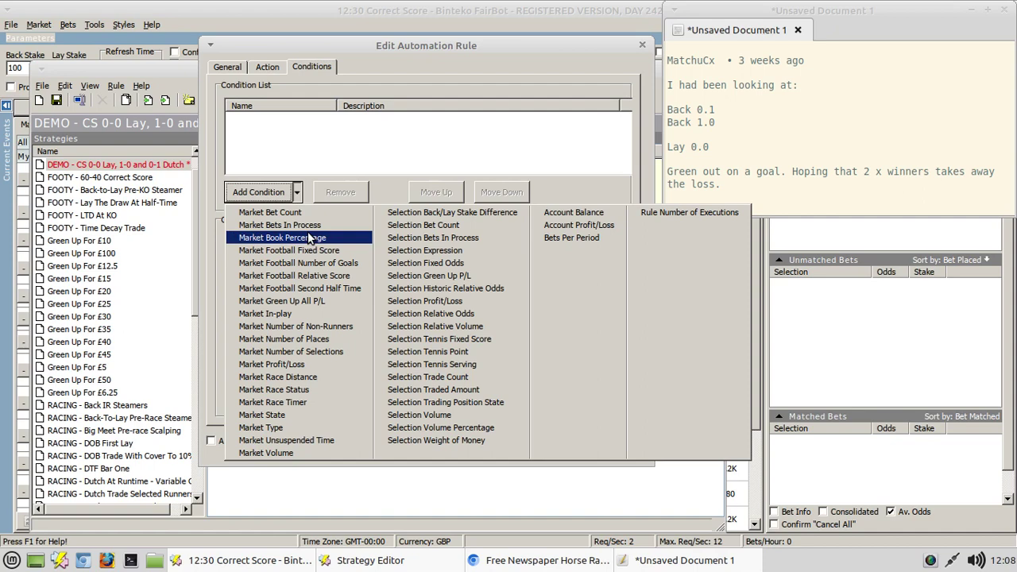
{"action": "left_click", "coordinate": [270, 313]}
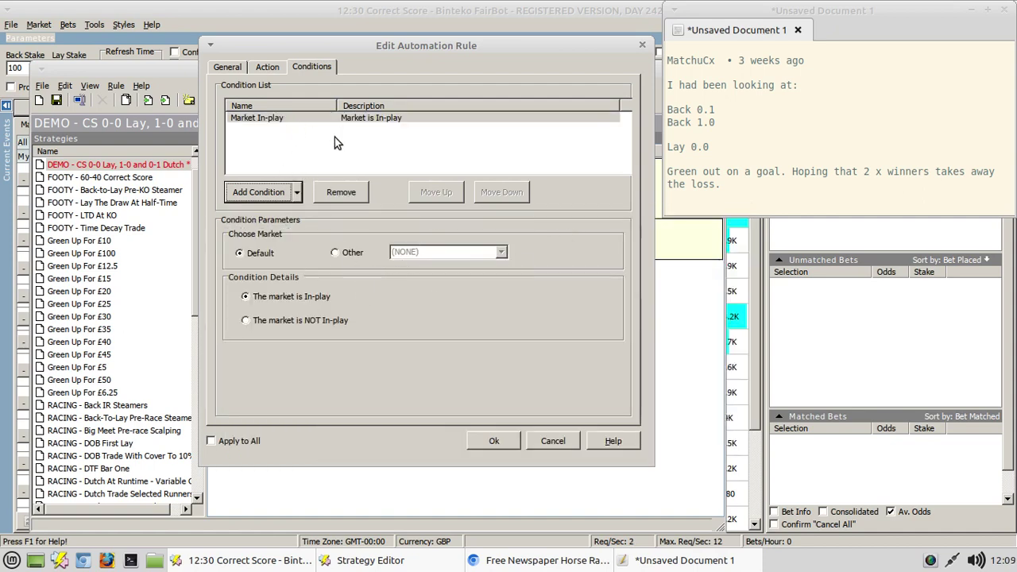
Step: Add a Market Unsuspended Time condition requiring greater than 2 minutes since the market was unsuspended
{"action": "left_click", "coordinate": [297, 194]}
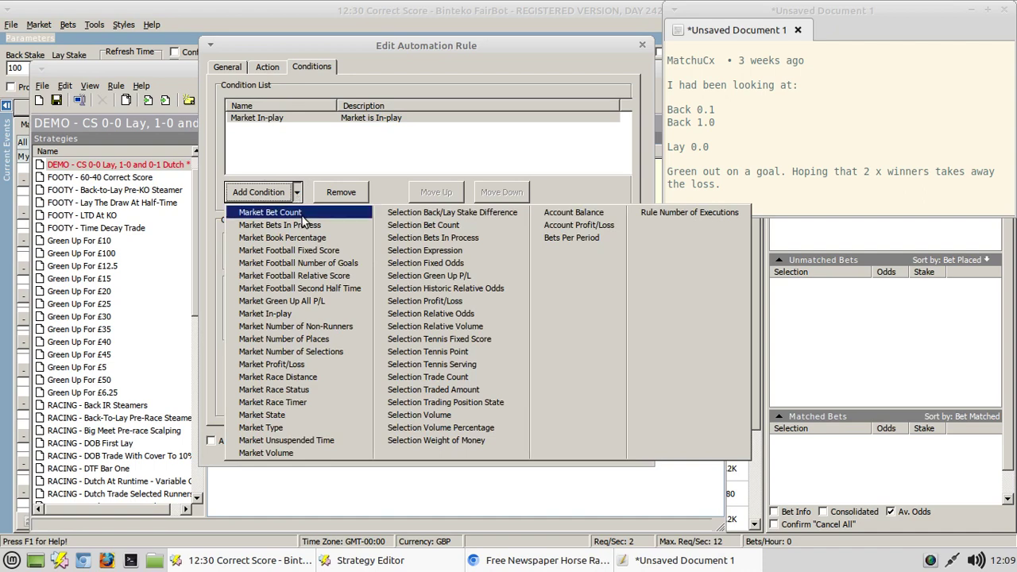
{"action": "left_click", "coordinate": [301, 441]}
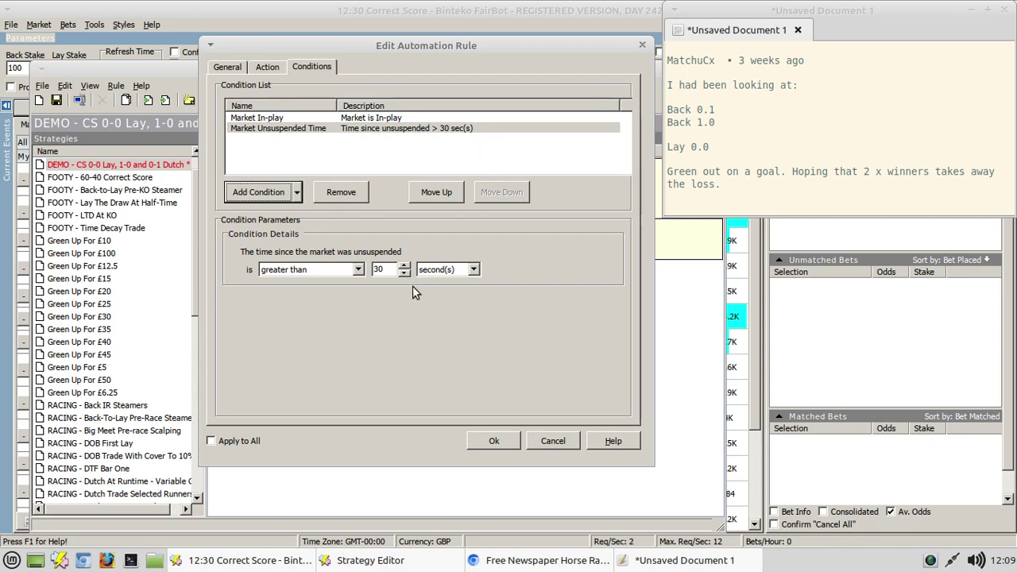
{"action": "double_click", "coordinate": [387, 267]}
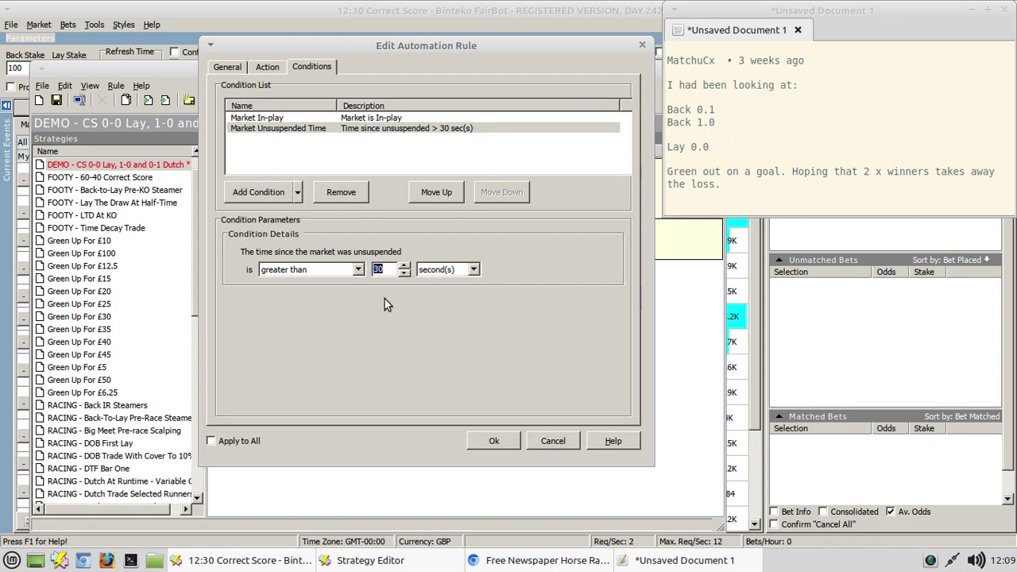
{"action": "type", "text": "1"}
{"action": "left_click", "coordinate": [474, 271]}
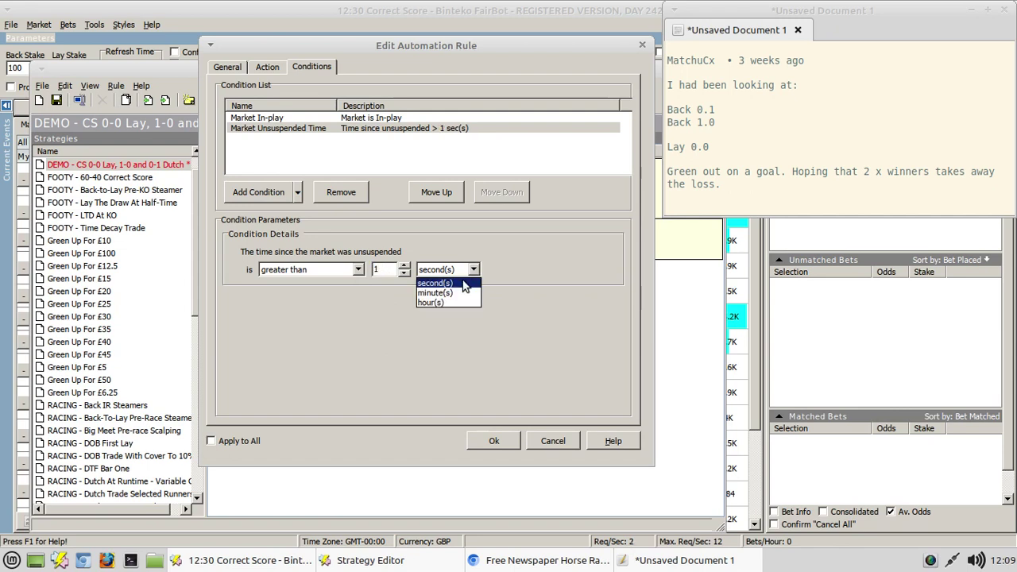
{"action": "left_click", "coordinate": [445, 294]}
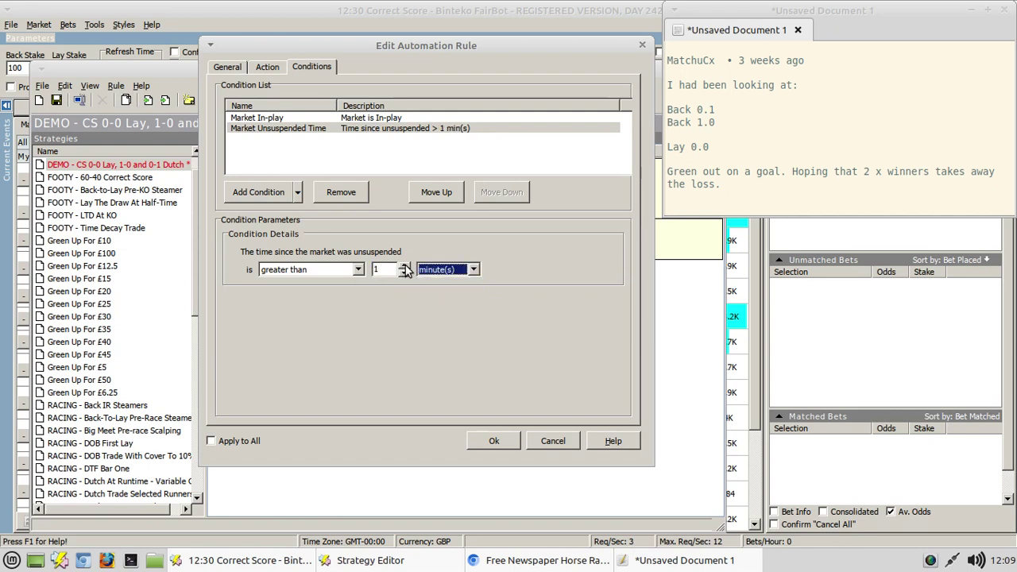
{"action": "left_click", "coordinate": [406, 267]}
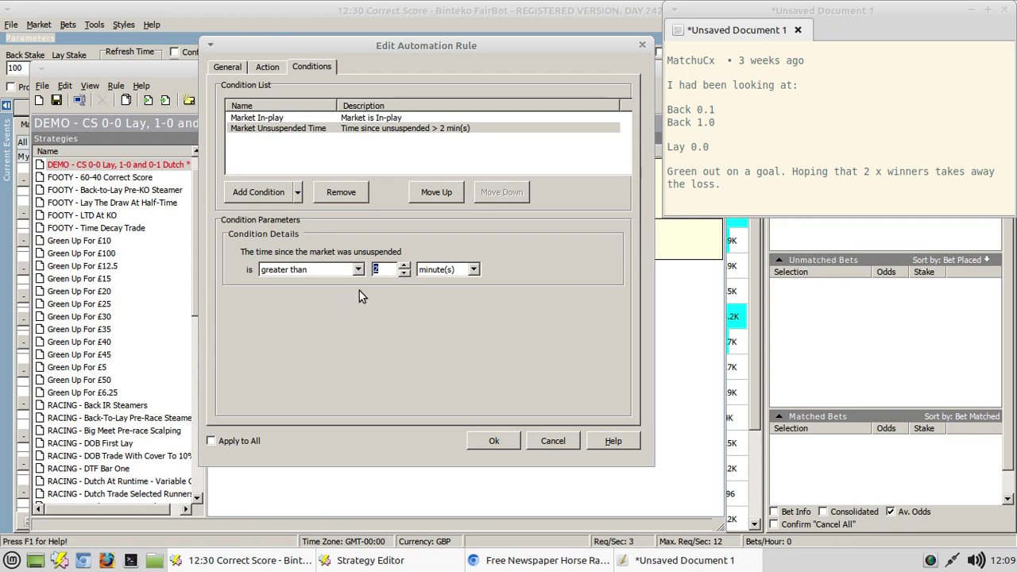
{"action": "double_click", "coordinate": [376, 270]}
Step: Add a Market Football Number of Goals condition greater than 0, and accept the green-up rule
{"action": "left_click", "coordinate": [298, 192]}
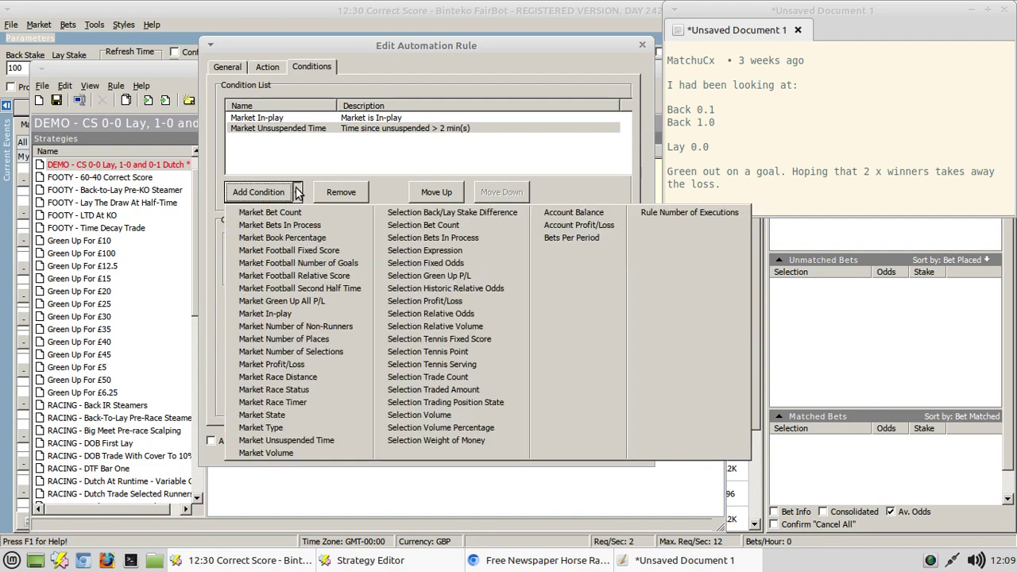
{"action": "left_click", "coordinate": [289, 264]}
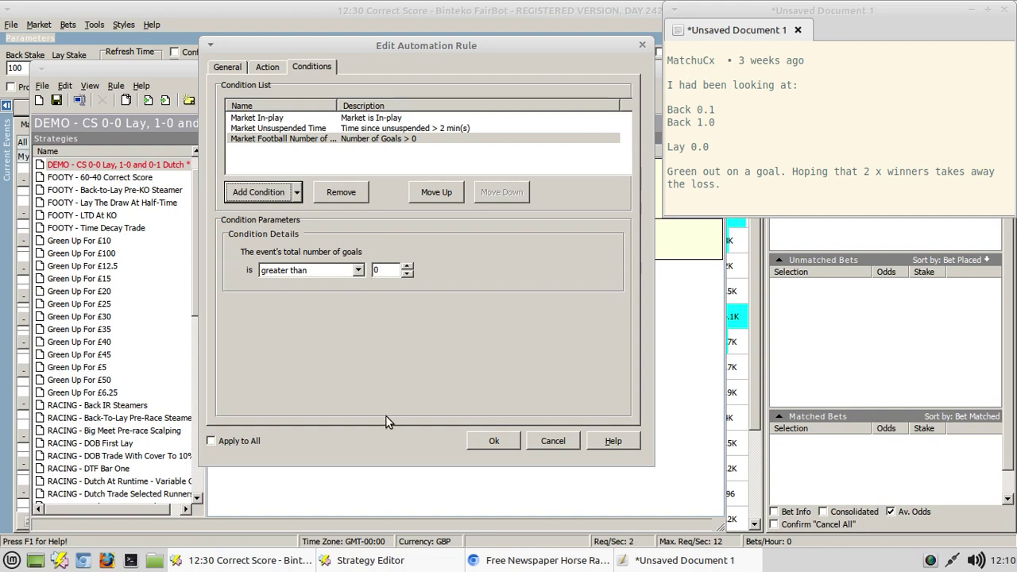
{"action": "left_click", "coordinate": [492, 442]}
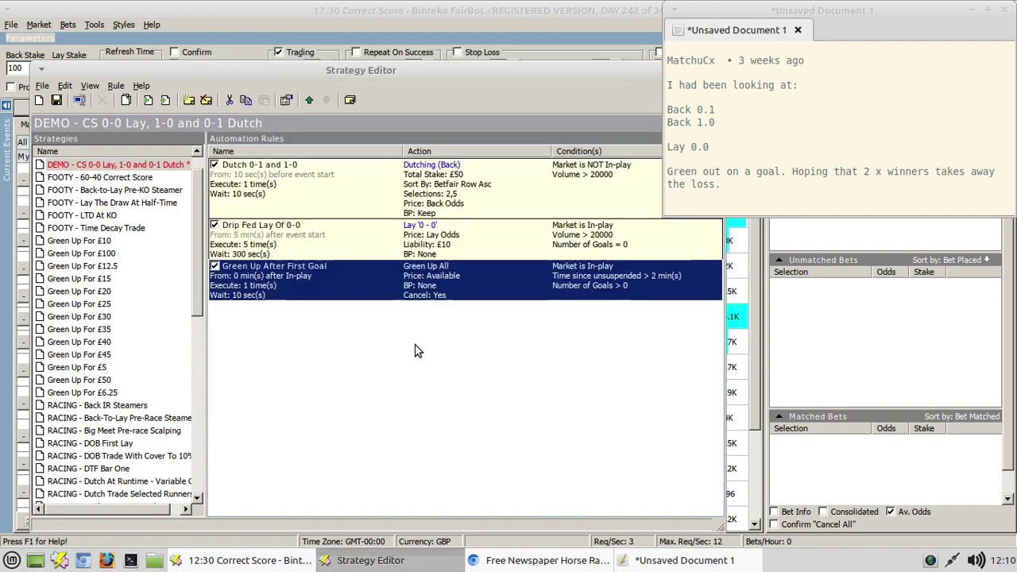
{"action": "left_click", "coordinate": [396, 406]}
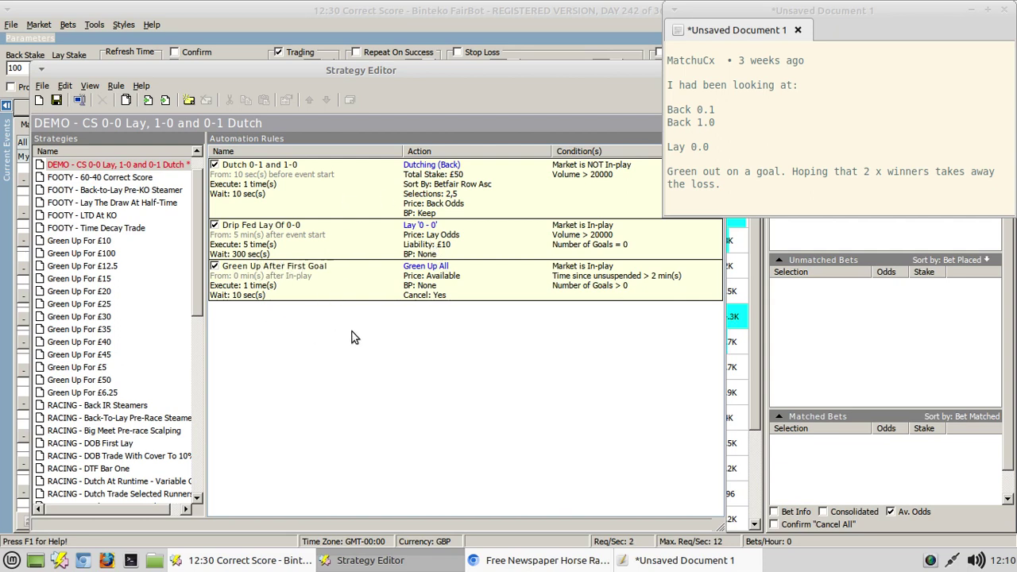
Step: Edit the Drip Fed Lay Of 0-0 rule to start 5 minutes after the event turns in-play, and accept the change
{"action": "mouse_move", "coordinate": [281, 71]}
{"action": "left_mouse_down"}
{"action": "mouse_move", "coordinate": [312, 246]}
{"action": "mouse_move", "coordinate": [283, 292]}
{"action": "mouse_move", "coordinate": [281, 82]}
{"action": "left_mouse_up"}
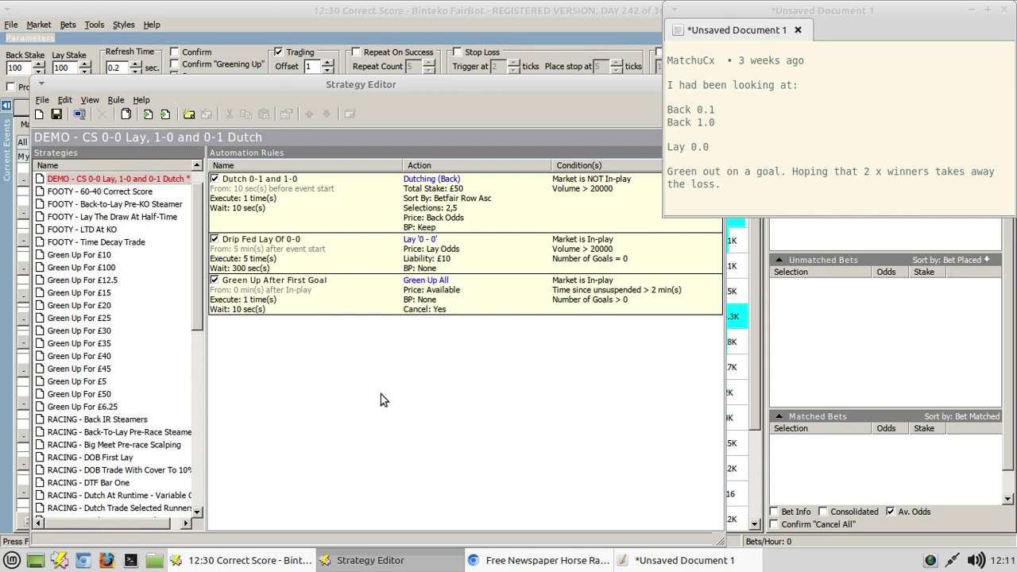
{"action": "right_click", "coordinate": [344, 260]}
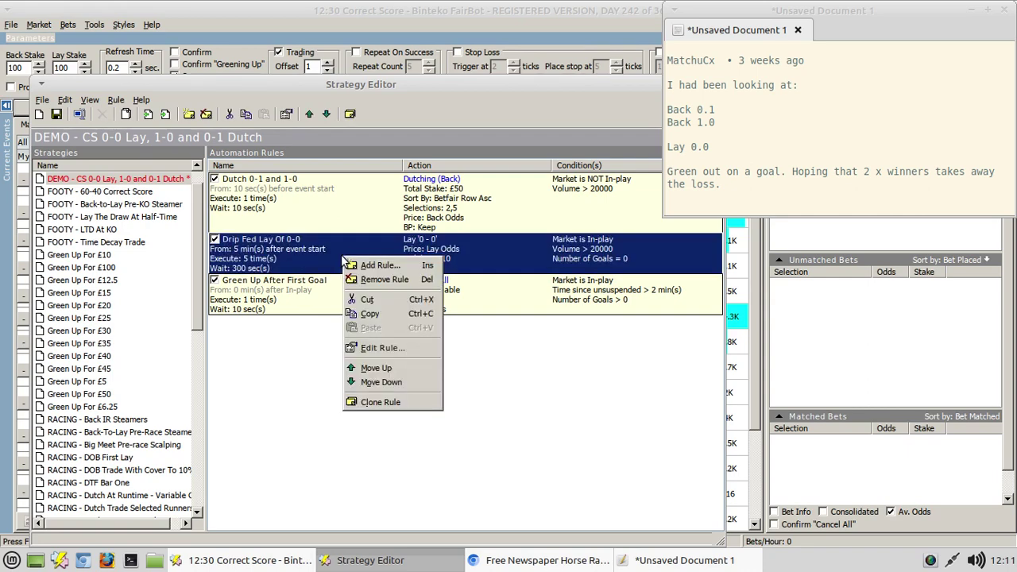
{"action": "left_click", "coordinate": [380, 350]}
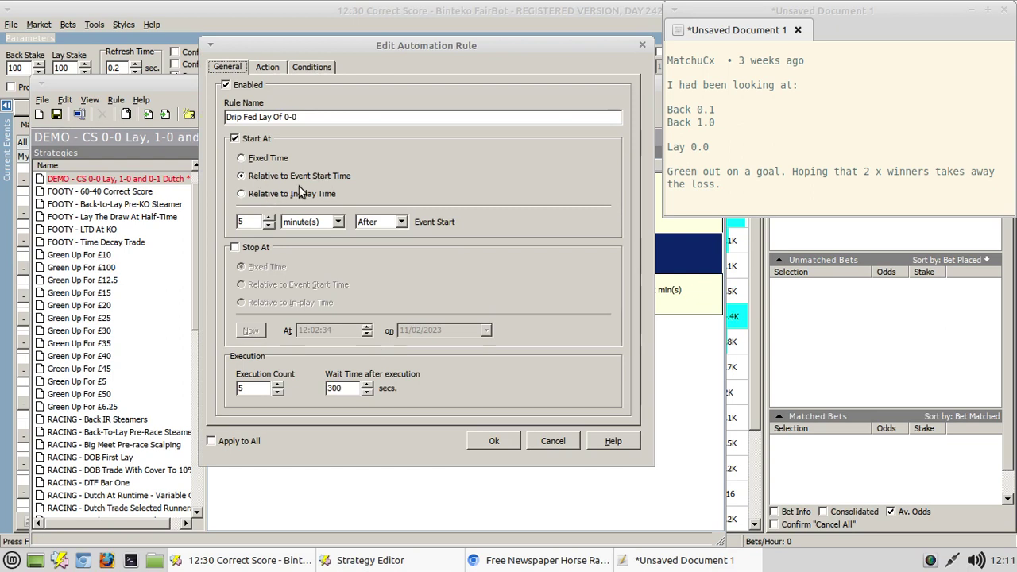
{"action": "left_click", "coordinate": [263, 194]}
{"action": "left_click", "coordinate": [268, 221]}
{"action": "left_click", "coordinate": [268, 221]}
{"action": "left_click", "coordinate": [267, 221]}
{"action": "left_click", "coordinate": [267, 221]}
{"action": "left_click", "coordinate": [268, 221]}
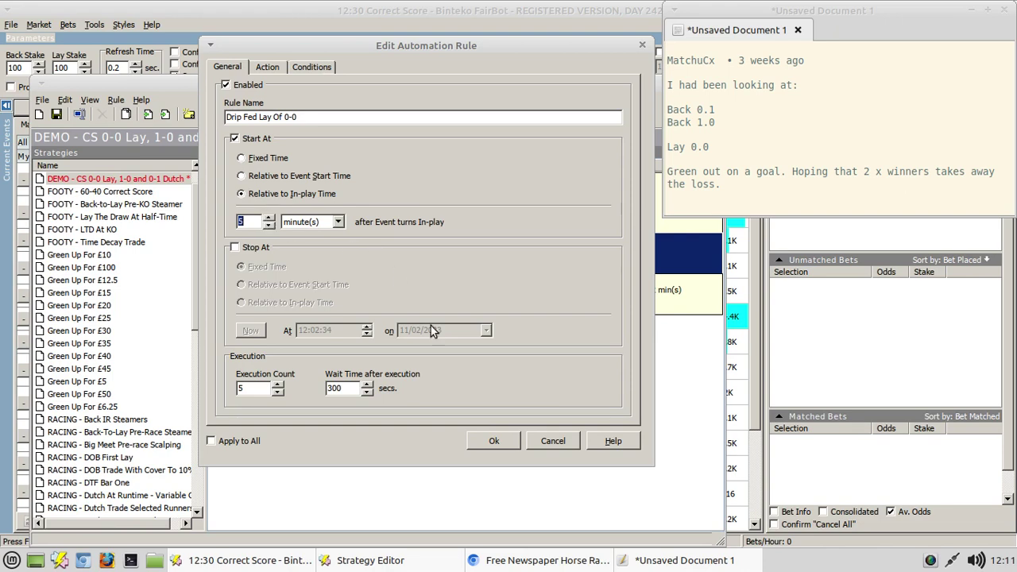
{"action": "left_click", "coordinate": [494, 442]}
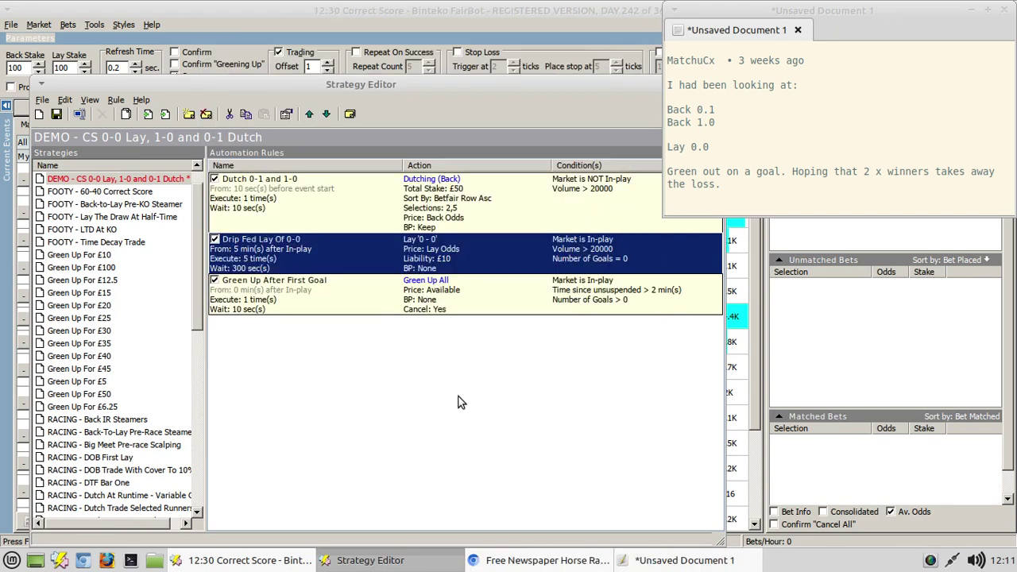
{"action": "left_click", "coordinate": [432, 411]}
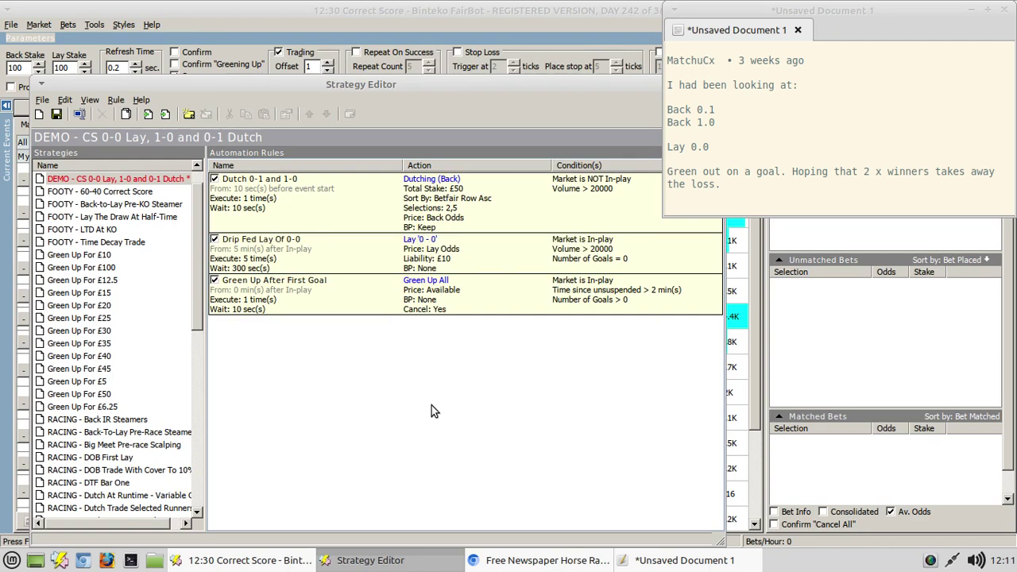
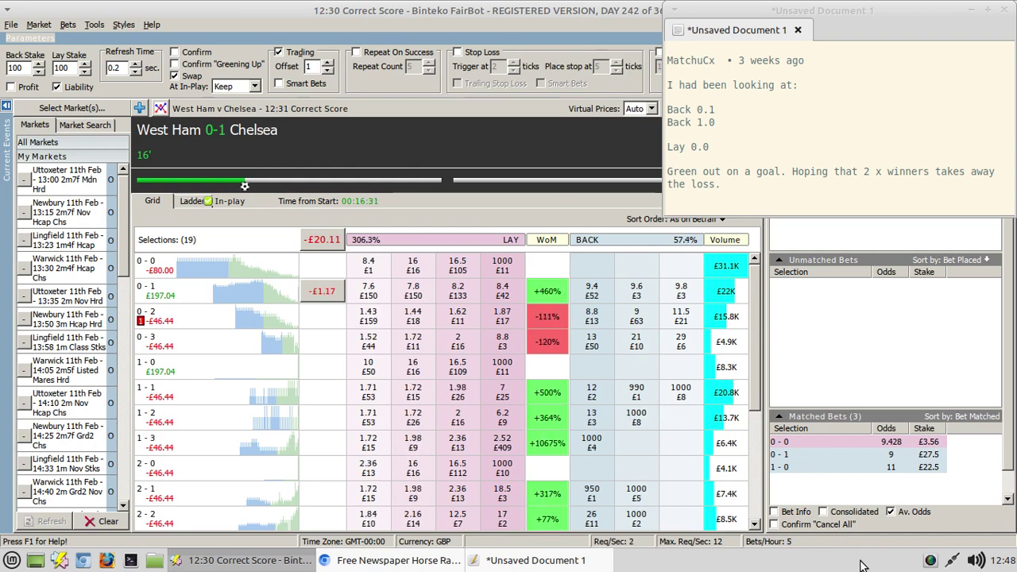
Step: Turn off average odds for the matched bets so that each bet is listed individually
{"action": "left_click", "coordinate": [891, 513]}
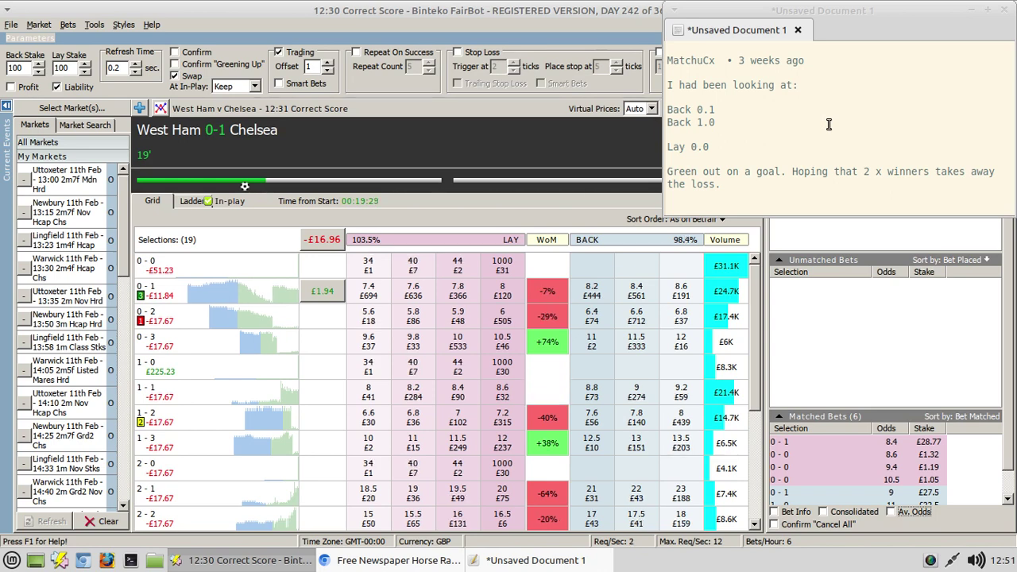
Step: Open the Strategy Editor to review the correct-score strategy's dutching, drip-fed lay and green-up rules, and close it
{"action": "left_click", "coordinate": [93, 25]}
{"action": "left_click", "coordinate": [93, 63]}
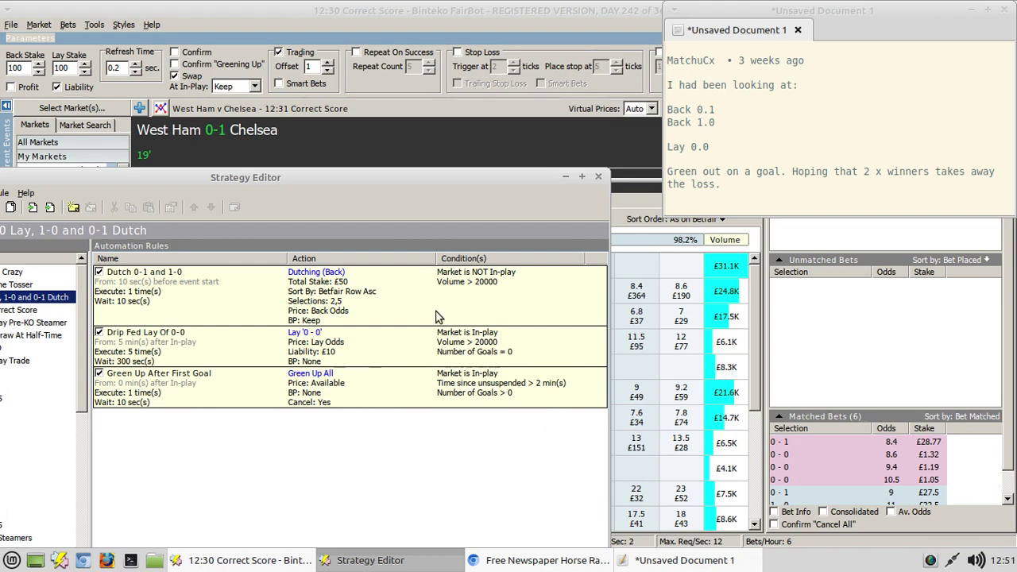
{"action": "left_click", "coordinate": [598, 177]}
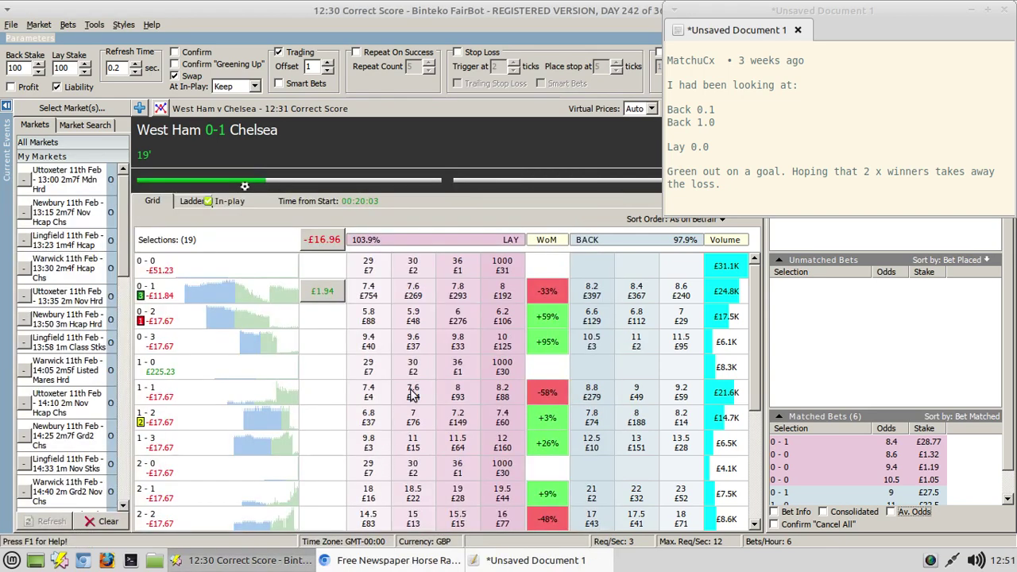